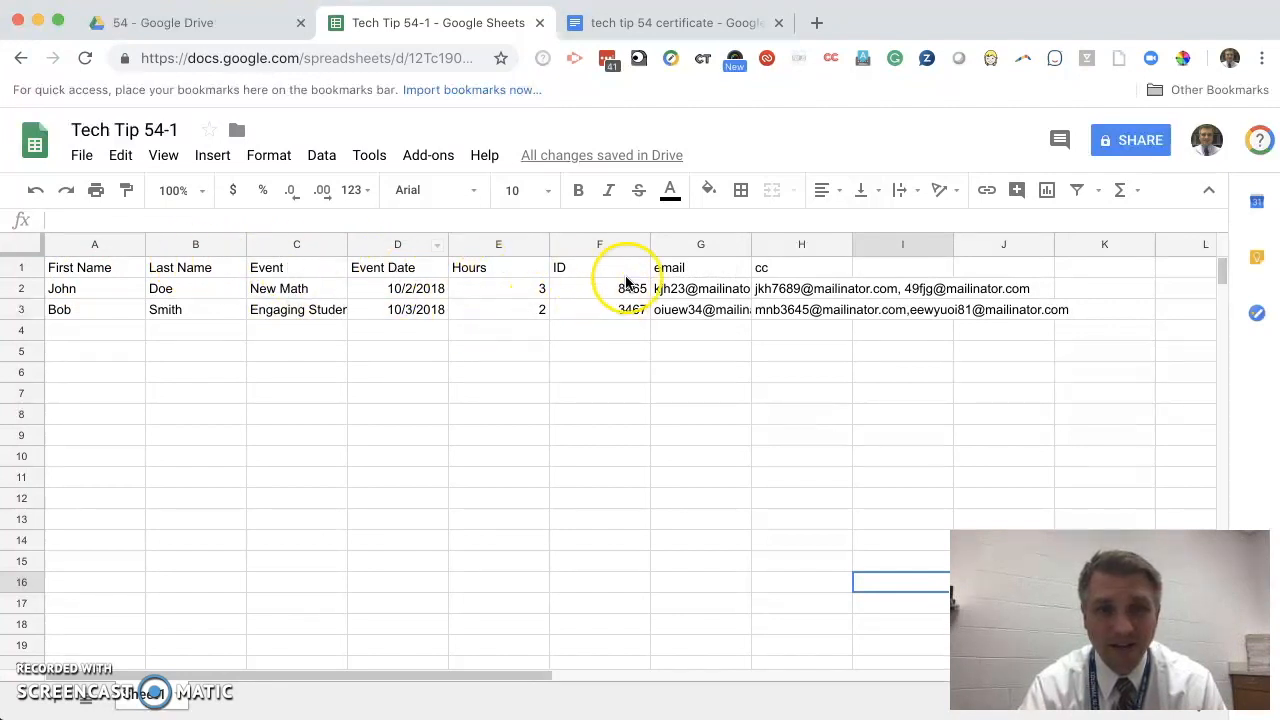
Highlight the First Name through Hours columns to review the data for the certificates
{"action": "left_click", "coordinate": [94, 245]}
{"action": "left_click_drag", "start_coordinate": [94, 245], "coordinate": [431, 252]}
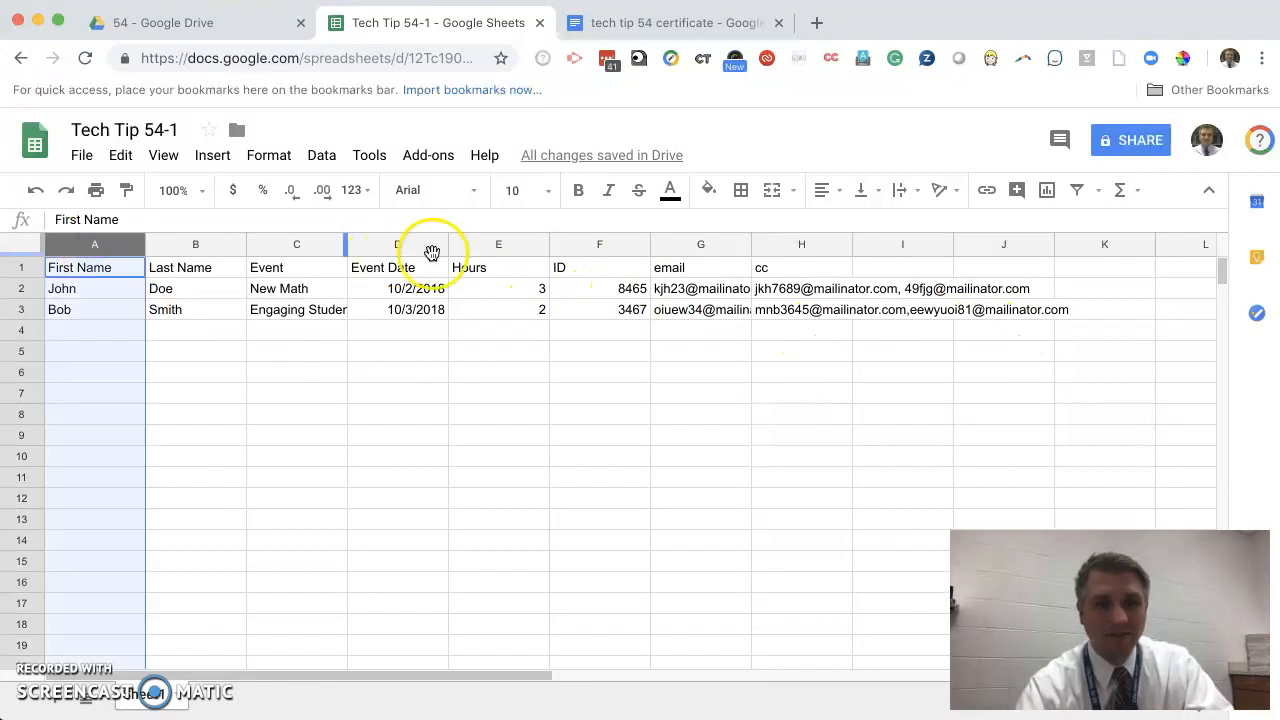
{"action": "left_click", "coordinate": [491, 246], "text": "shift"}
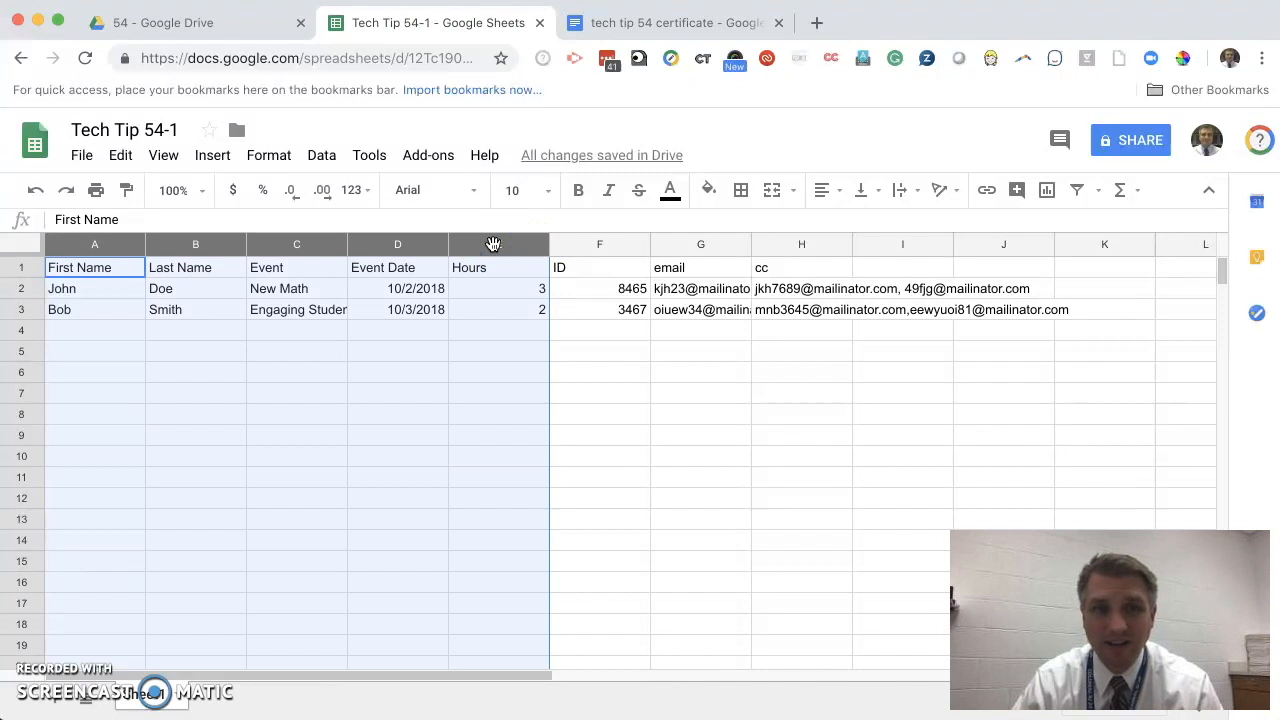
{"action": "left_click", "coordinate": [505, 311]}
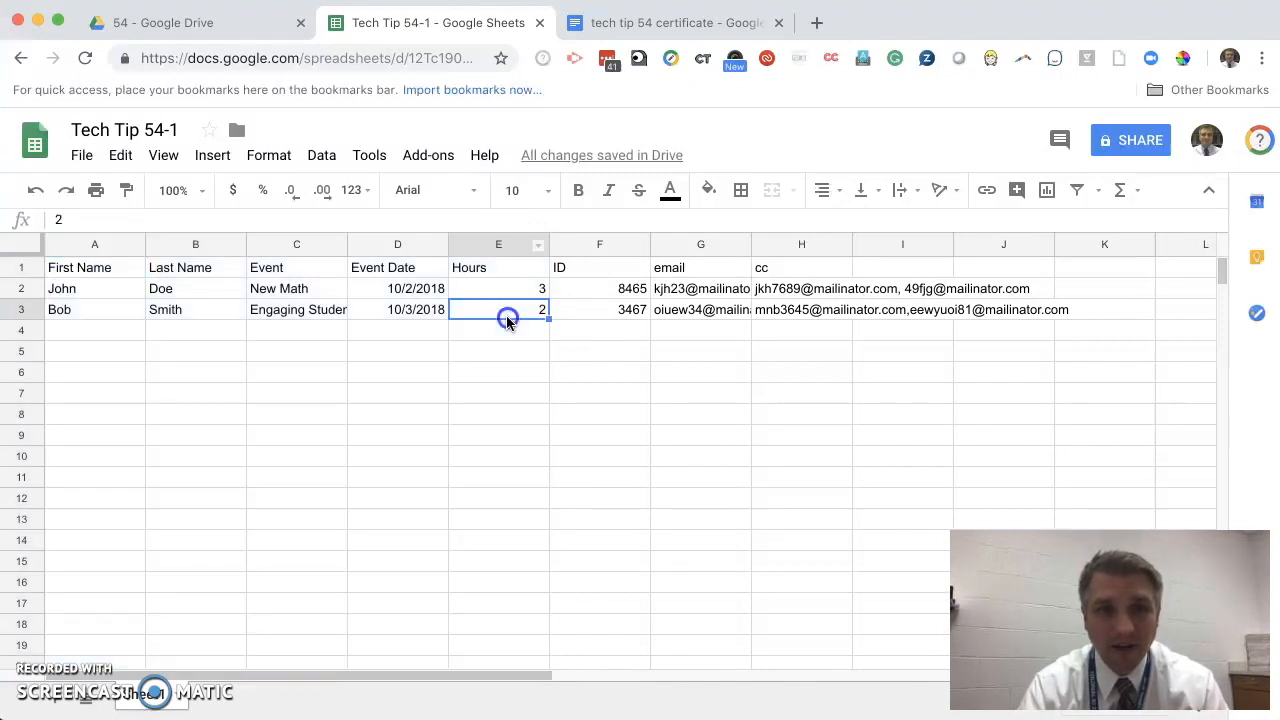
Launch the autoCrat add-on for this spreadsheet
{"action": "left_click", "coordinate": [436, 157]}
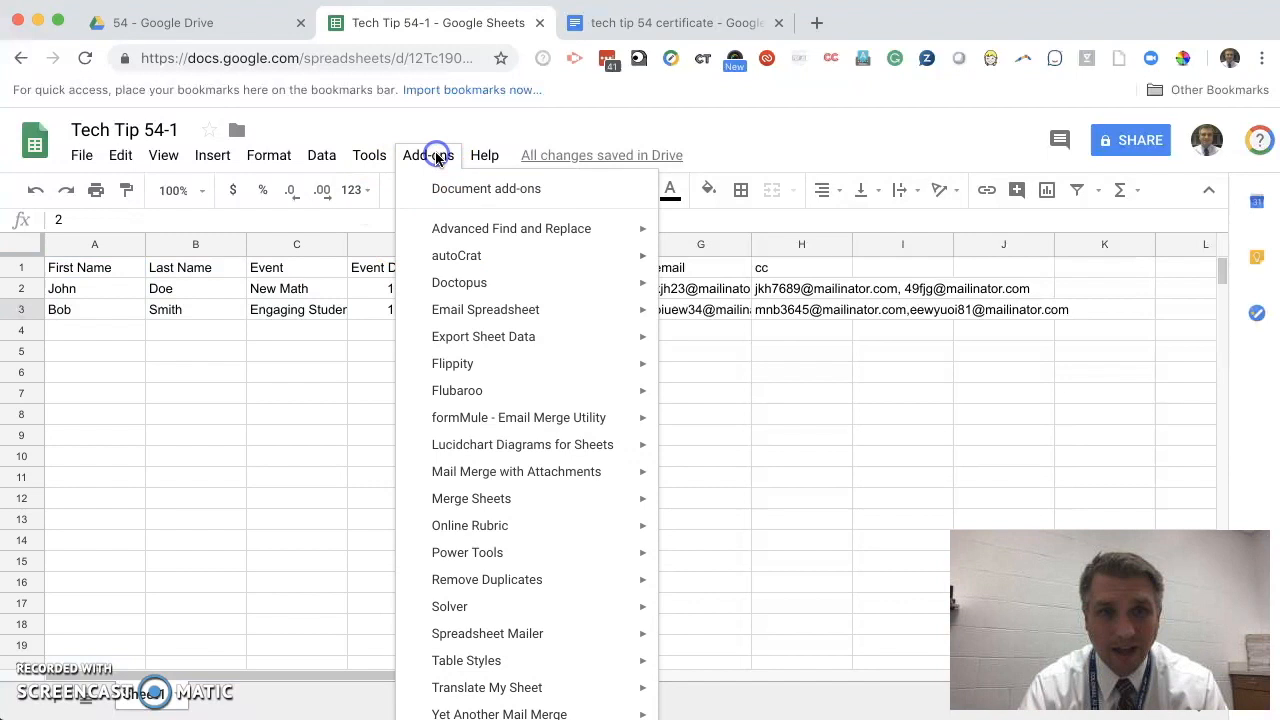
{"action": "mouse_move", "coordinate": [503, 273]}
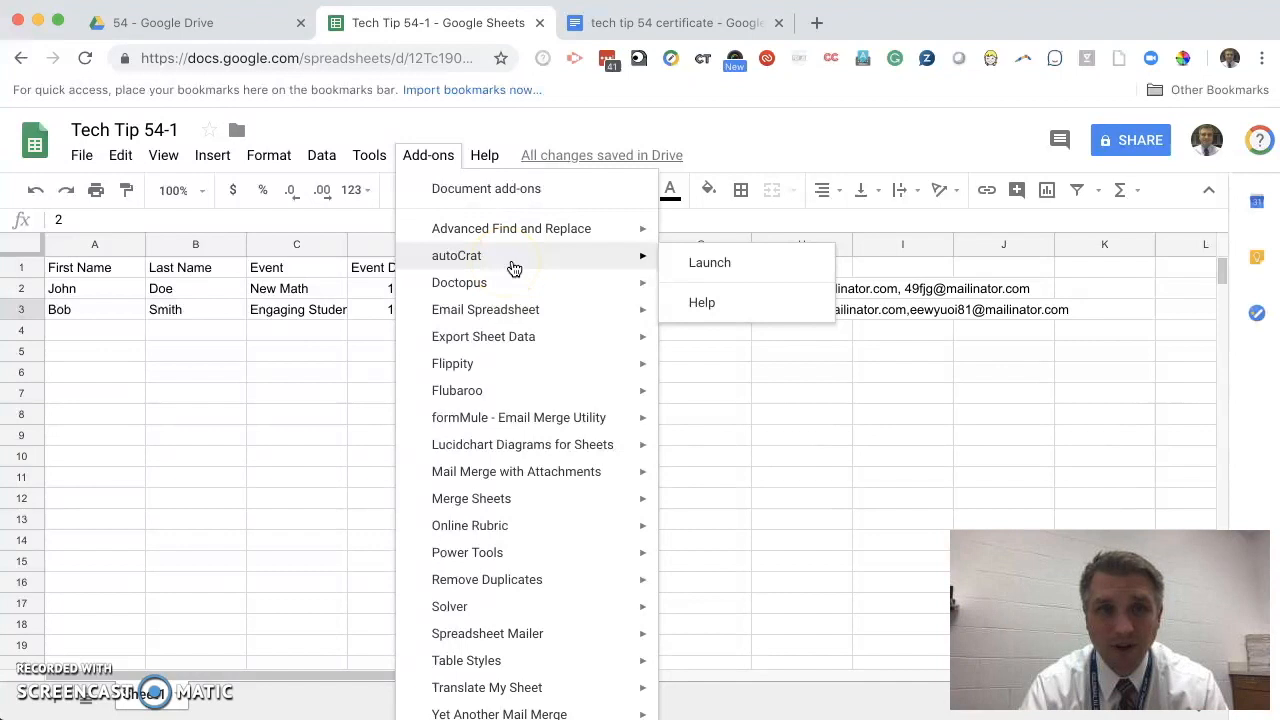
{"action": "mouse_move", "coordinate": [600, 282]}
{"action": "mouse_move", "coordinate": [634, 260]}
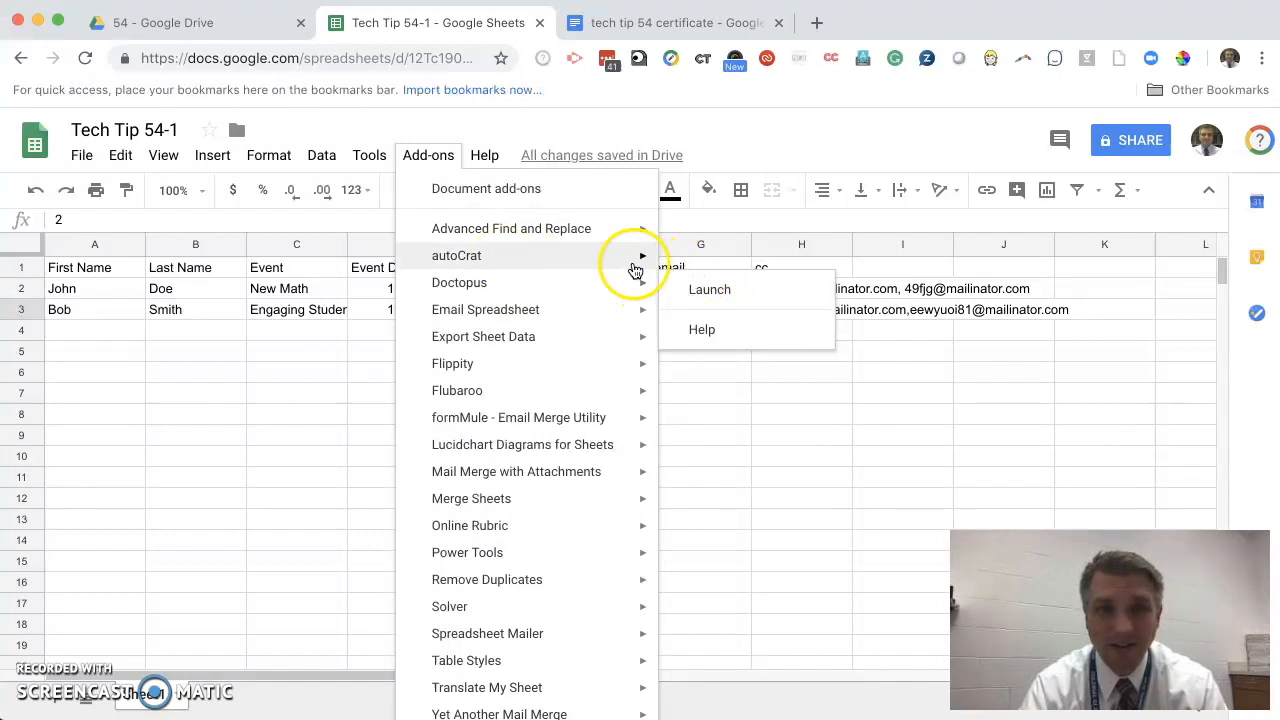
{"action": "left_click", "coordinate": [703, 266]}
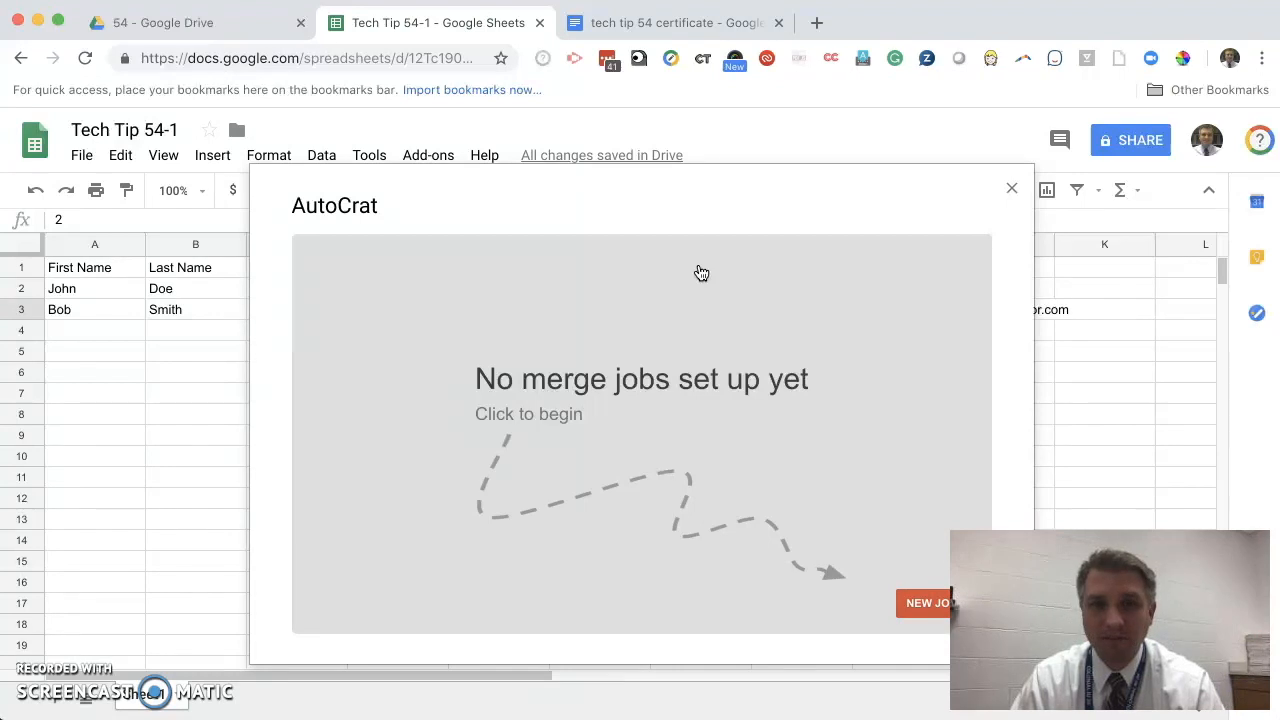
Create a new merge job named "certs" and continue to the template choice
{"action": "left_click", "coordinate": [912, 602]}
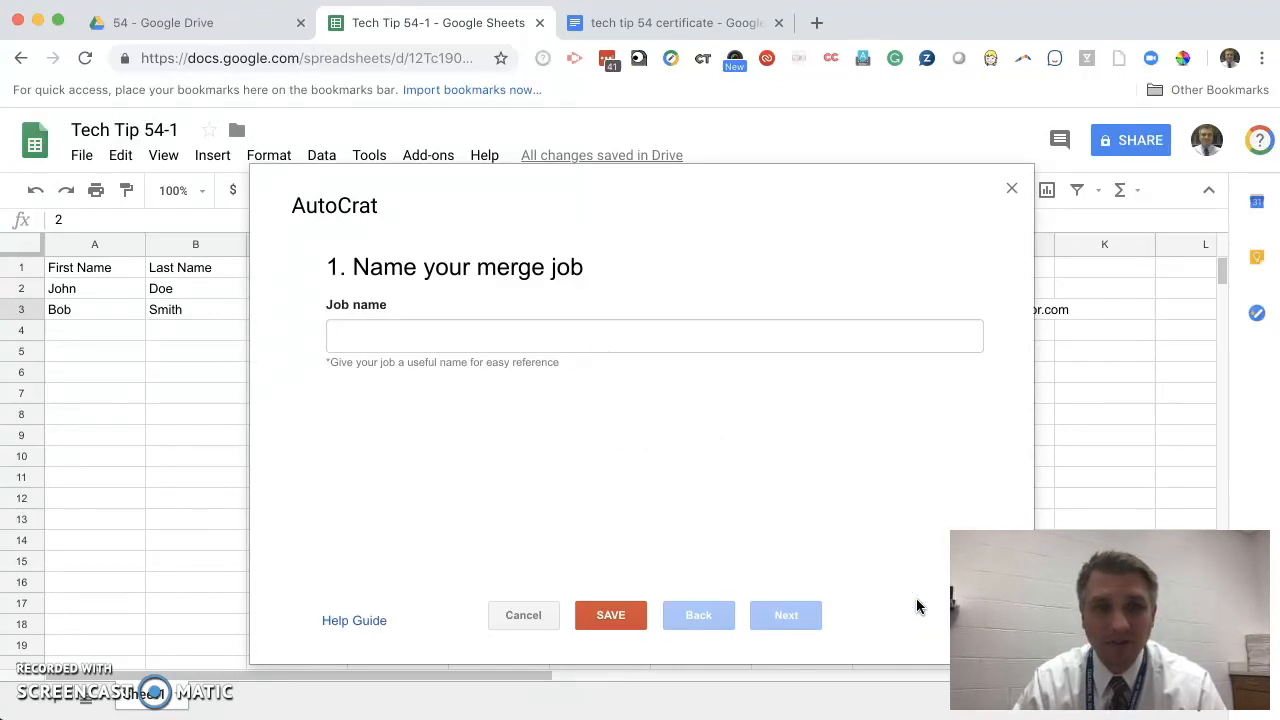
{"action": "left_click", "coordinate": [560, 340]}
{"action": "type", "text": "certs"}
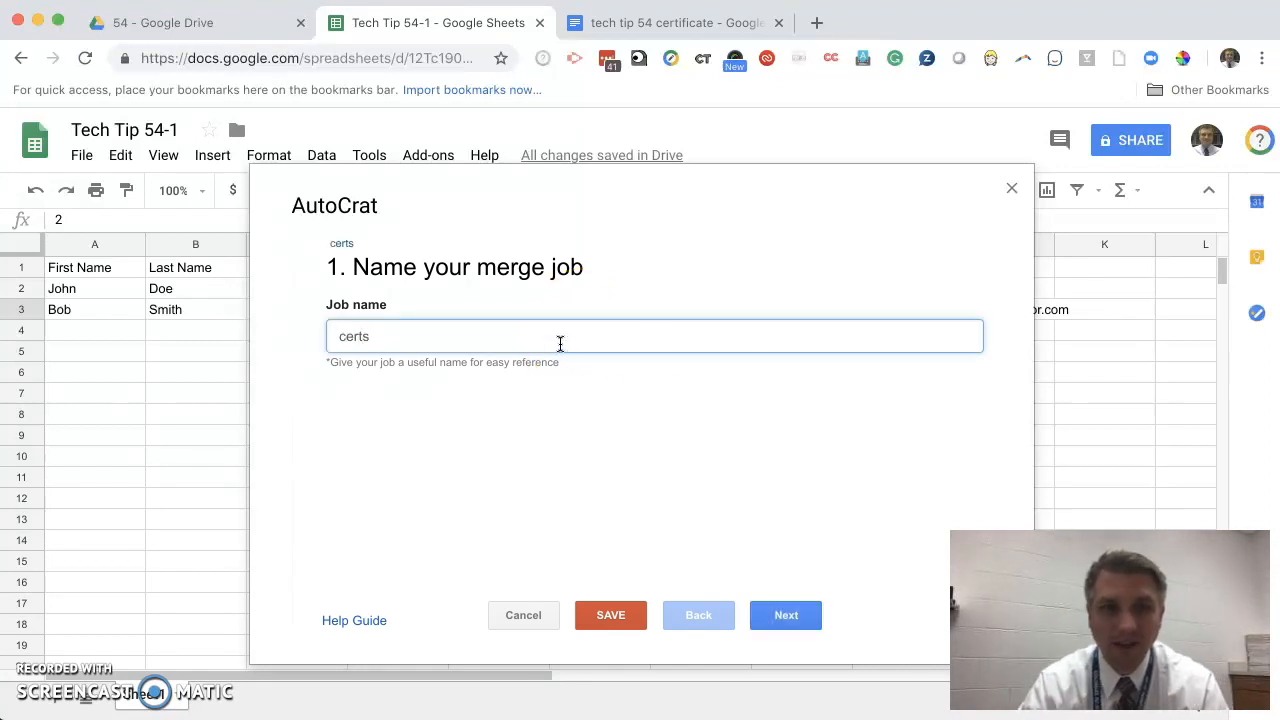
{"action": "left_click", "coordinate": [782, 615]}
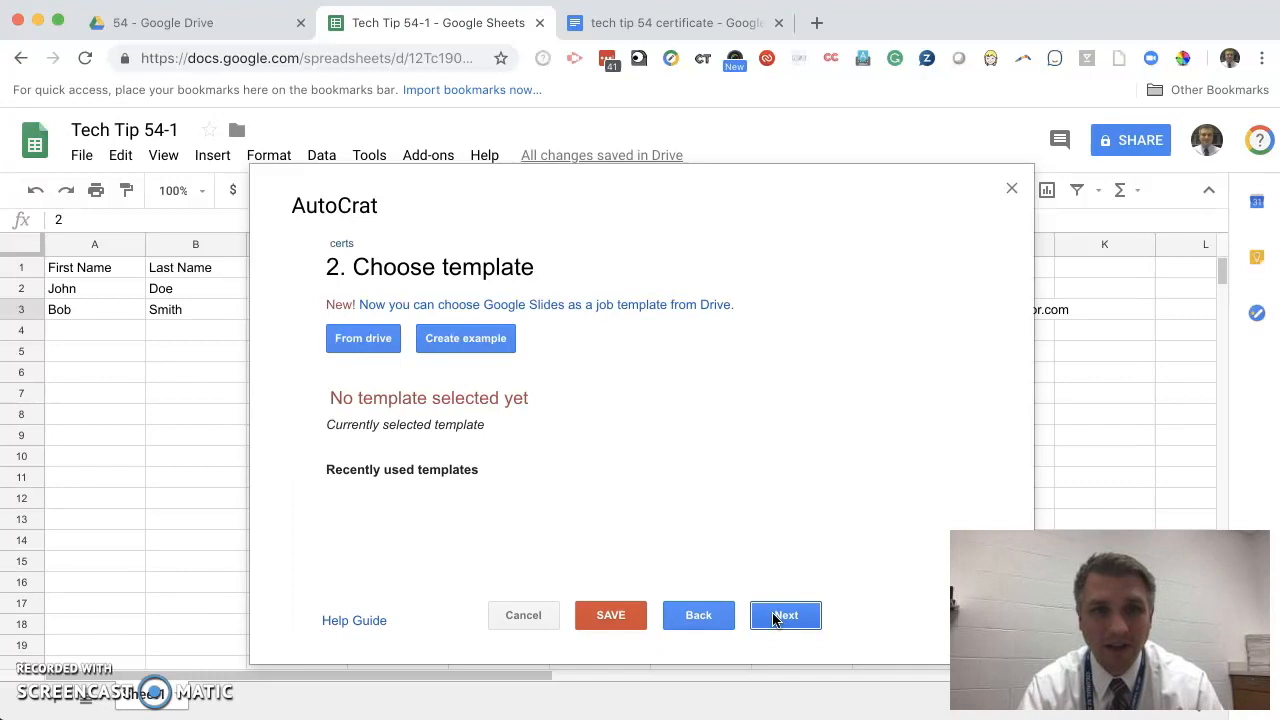
Choose the "tech tip 54 certificate" document from Drive as the job's template and continue to data mapping
{"action": "left_click", "coordinate": [363, 338]}
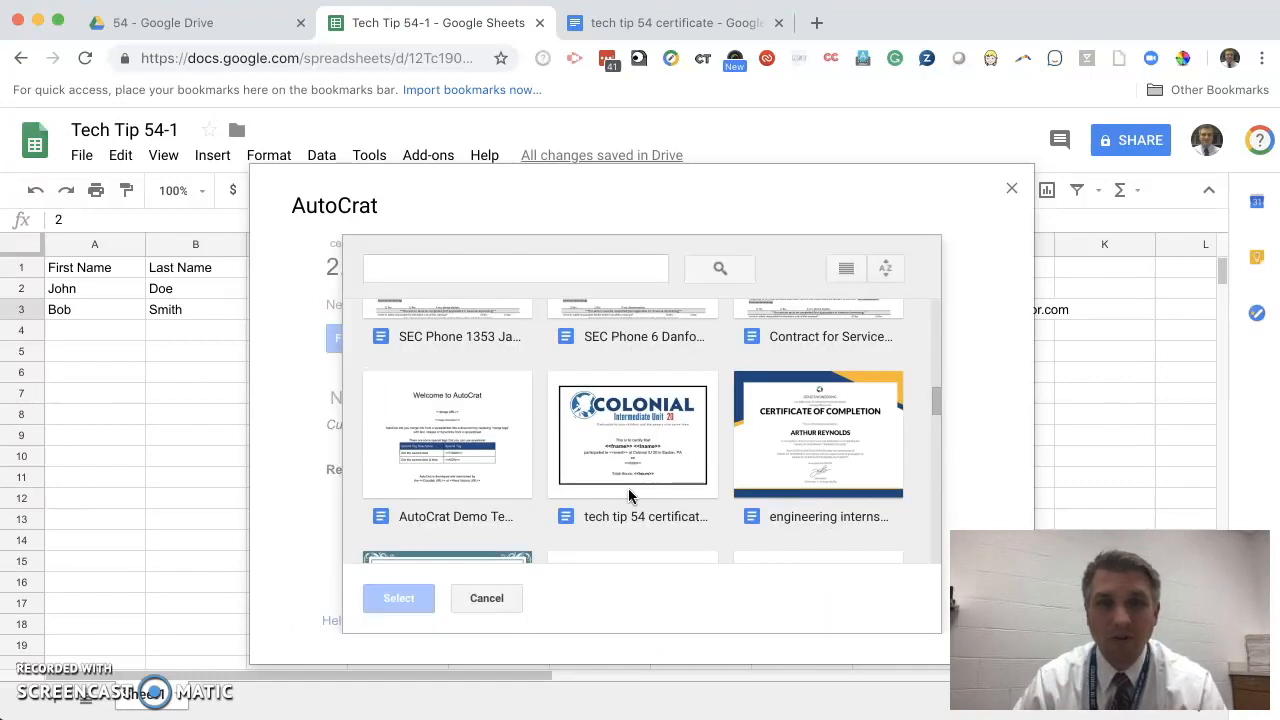
{"action": "scroll", "coordinate": [628, 490], "scroll_direction": "down", "scroll_amount": 1}
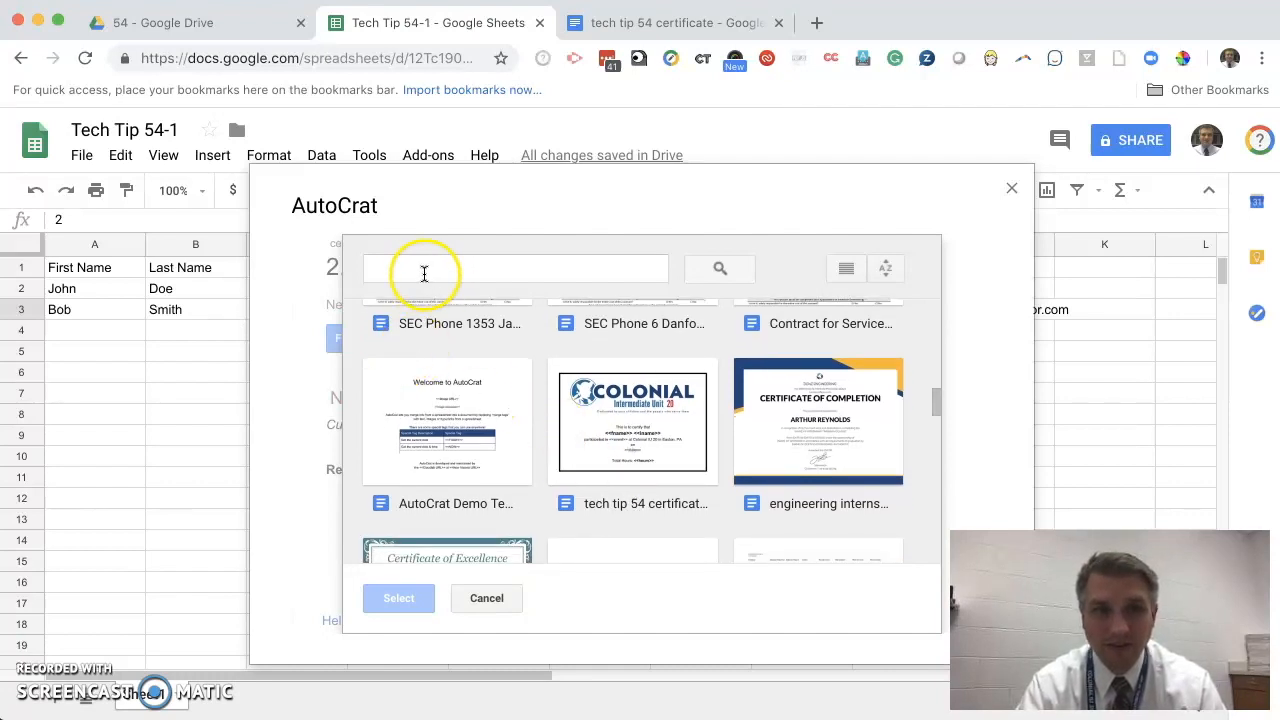
{"action": "left_click", "coordinate": [645, 445]}
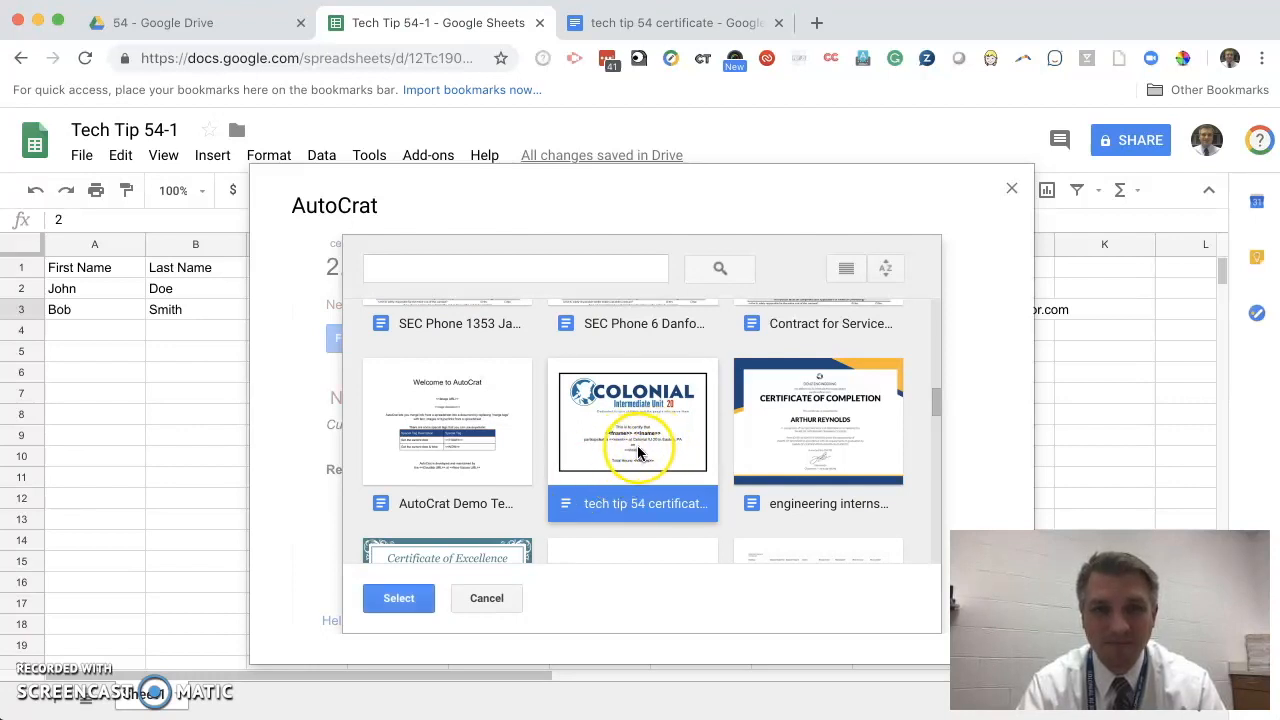
{"action": "left_click", "coordinate": [397, 598]}
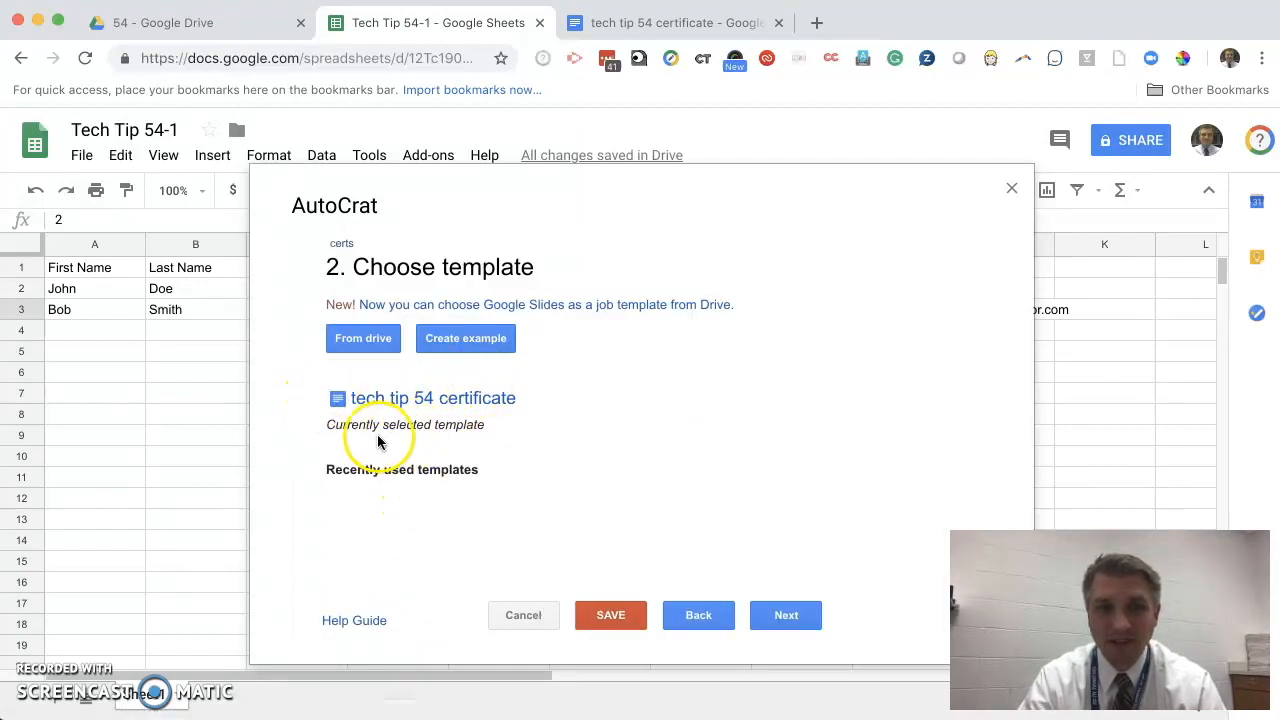
{"action": "left_click", "coordinate": [790, 613]}
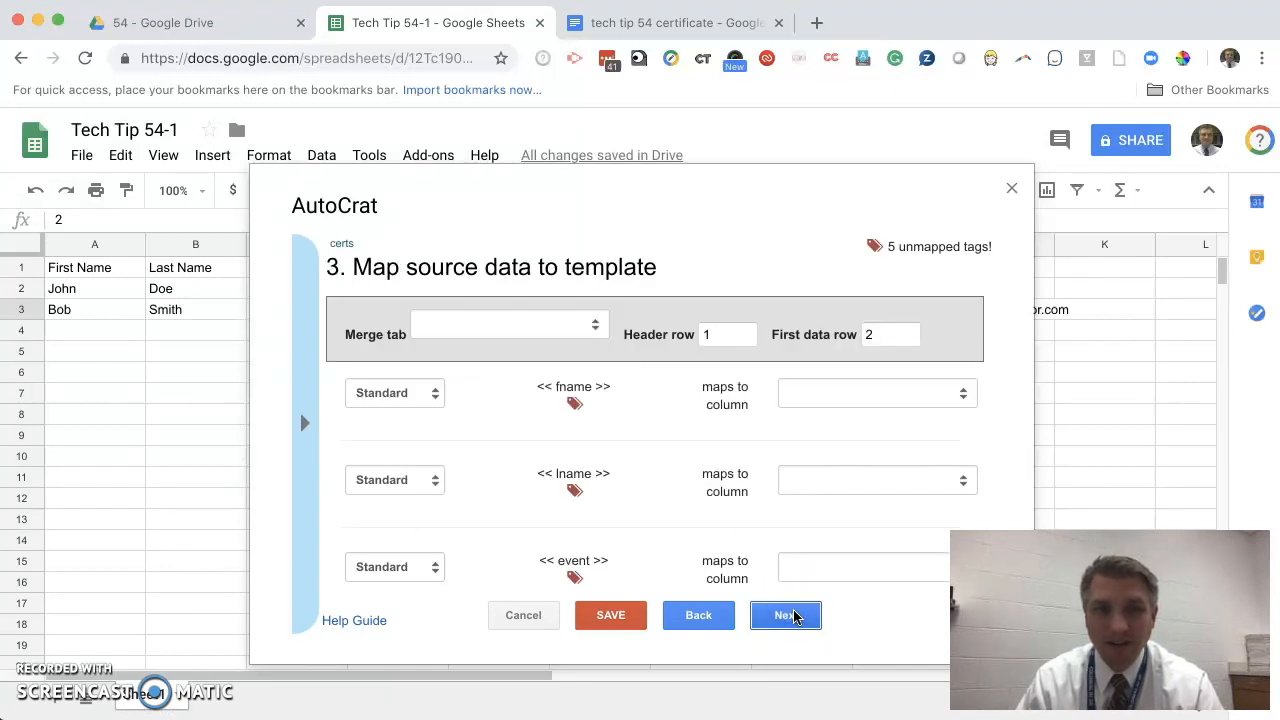
Set the merge tab to Sheet1, keeping header row 1 and first data row 2
{"action": "left_click", "coordinate": [498, 336]}
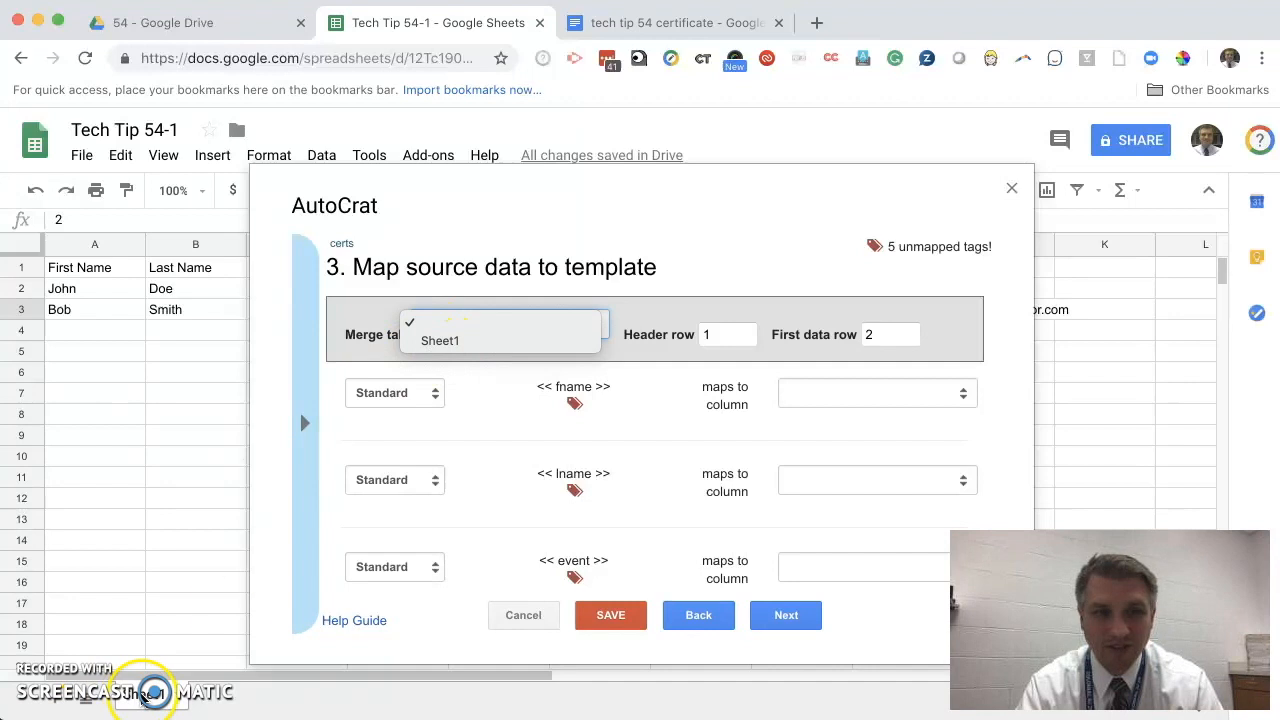
{"action": "left_click", "coordinate": [503, 343]}
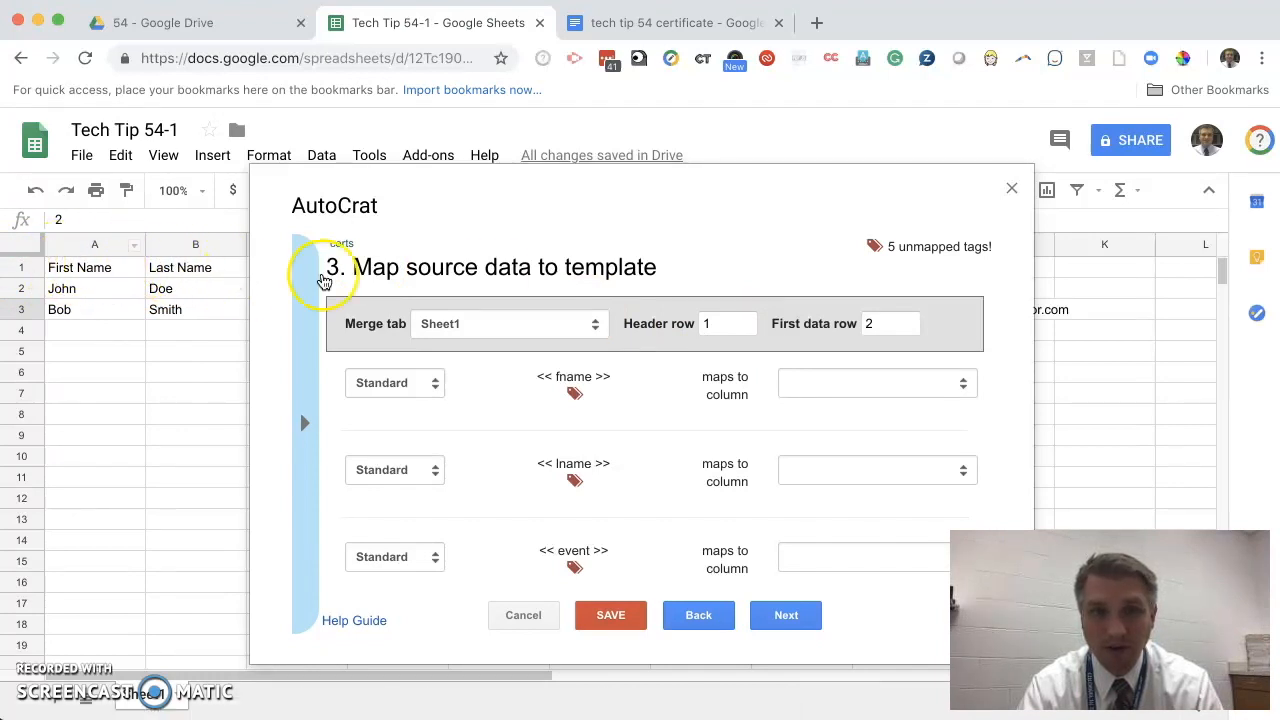
{"action": "left_click", "coordinate": [727, 321]}
{"action": "left_click", "coordinate": [914, 332]}
{"action": "left_click", "coordinate": [885, 323]}
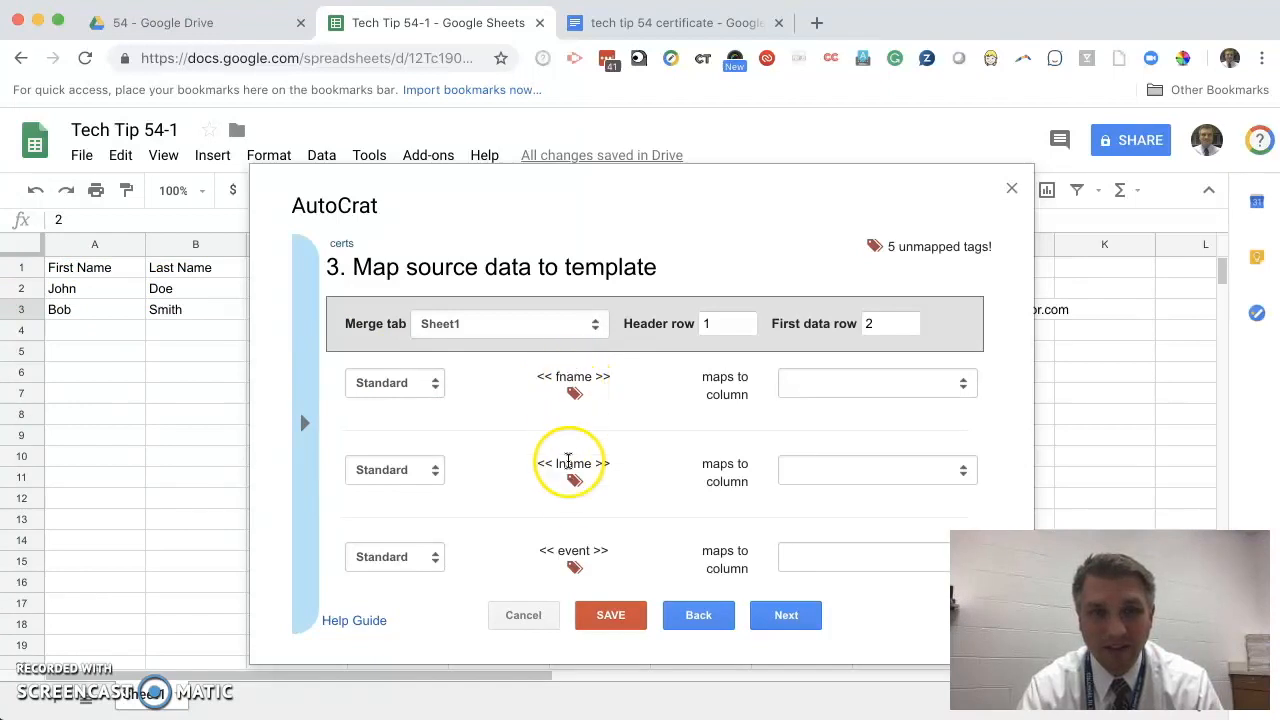
Check the tags in the certificate document, and map fname to First Name and lname to Last Name
{"action": "left_click", "coordinate": [638, 22]}
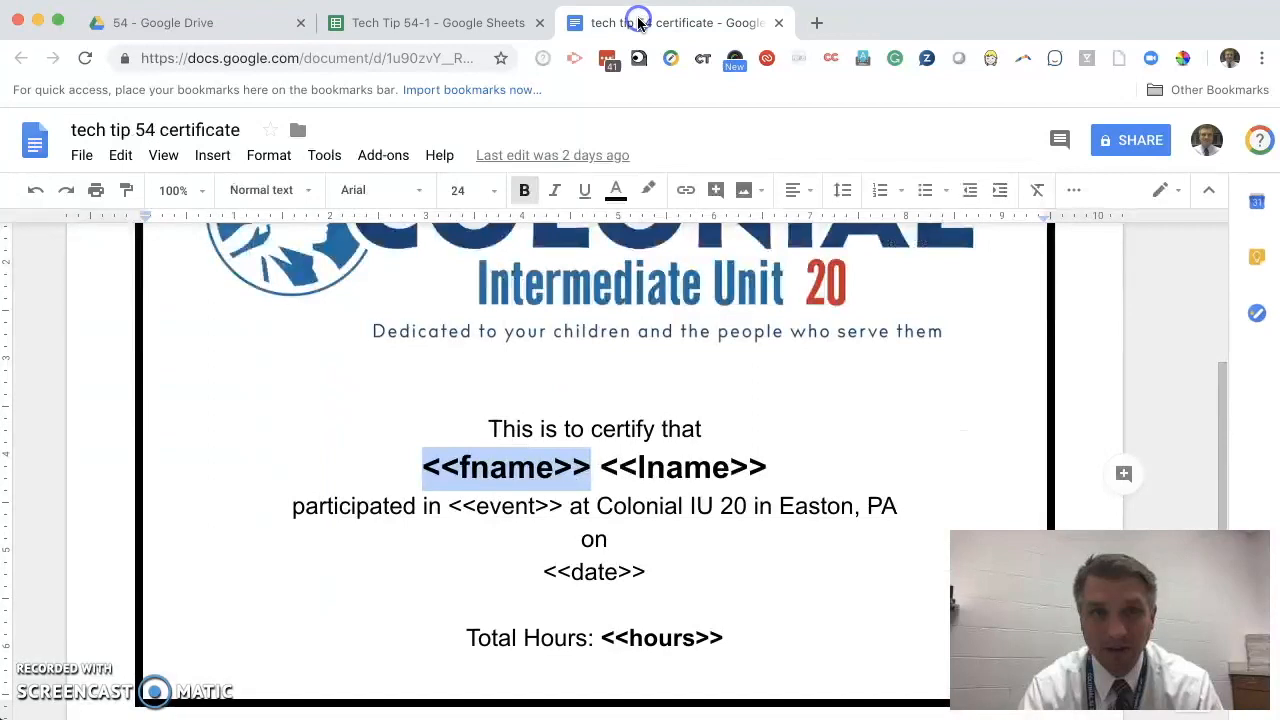
{"action": "left_click", "coordinate": [489, 28]}
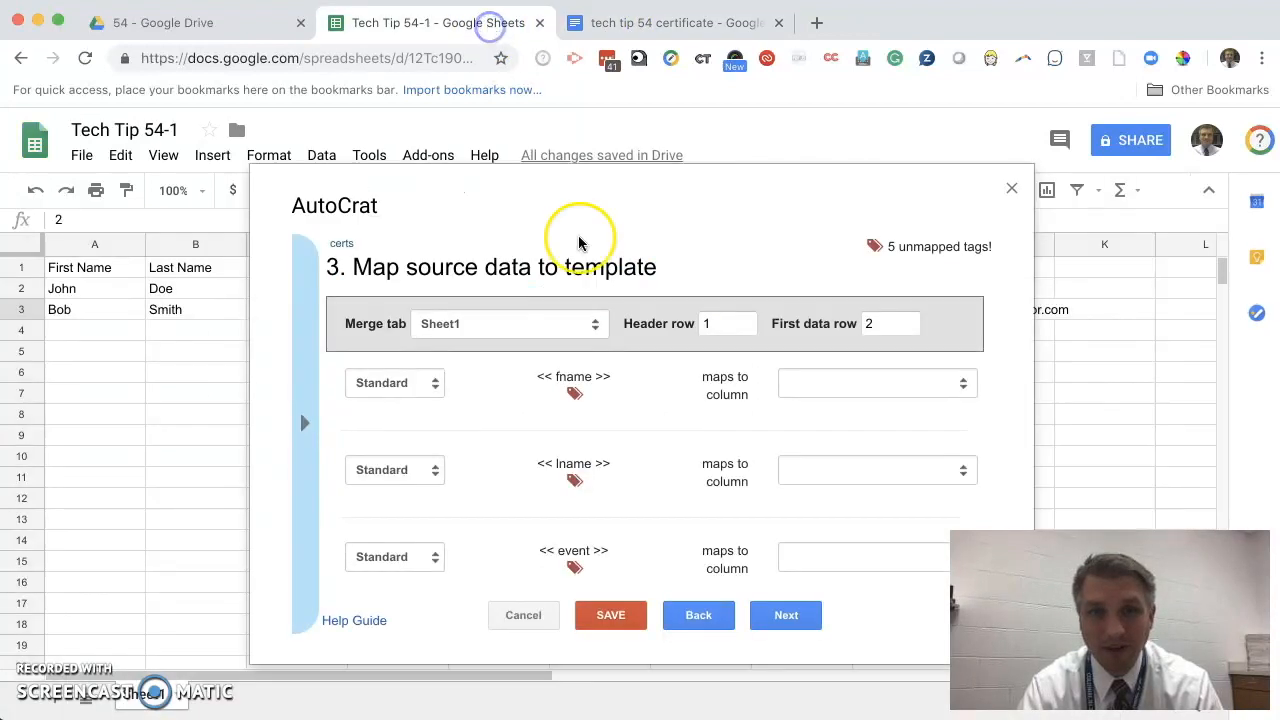
{"action": "left_click", "coordinate": [814, 386]}
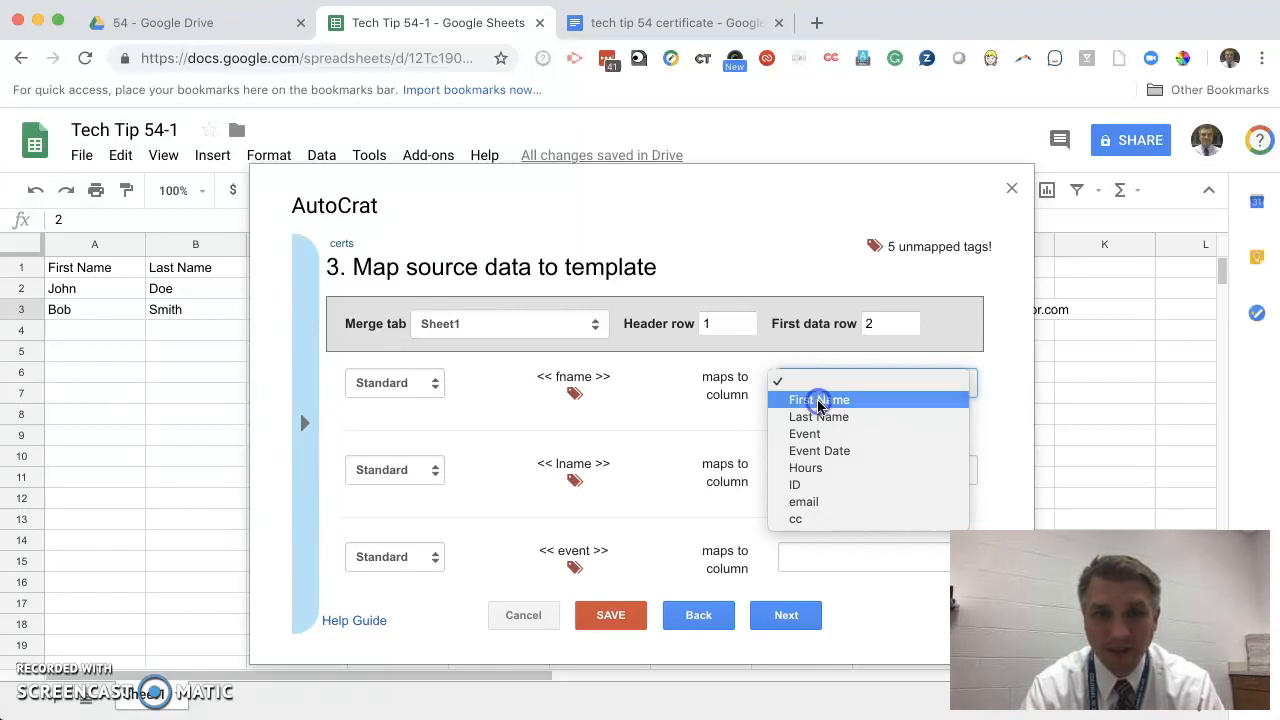
{"action": "left_click", "coordinate": [818, 401]}
{"action": "left_click", "coordinate": [820, 478]}
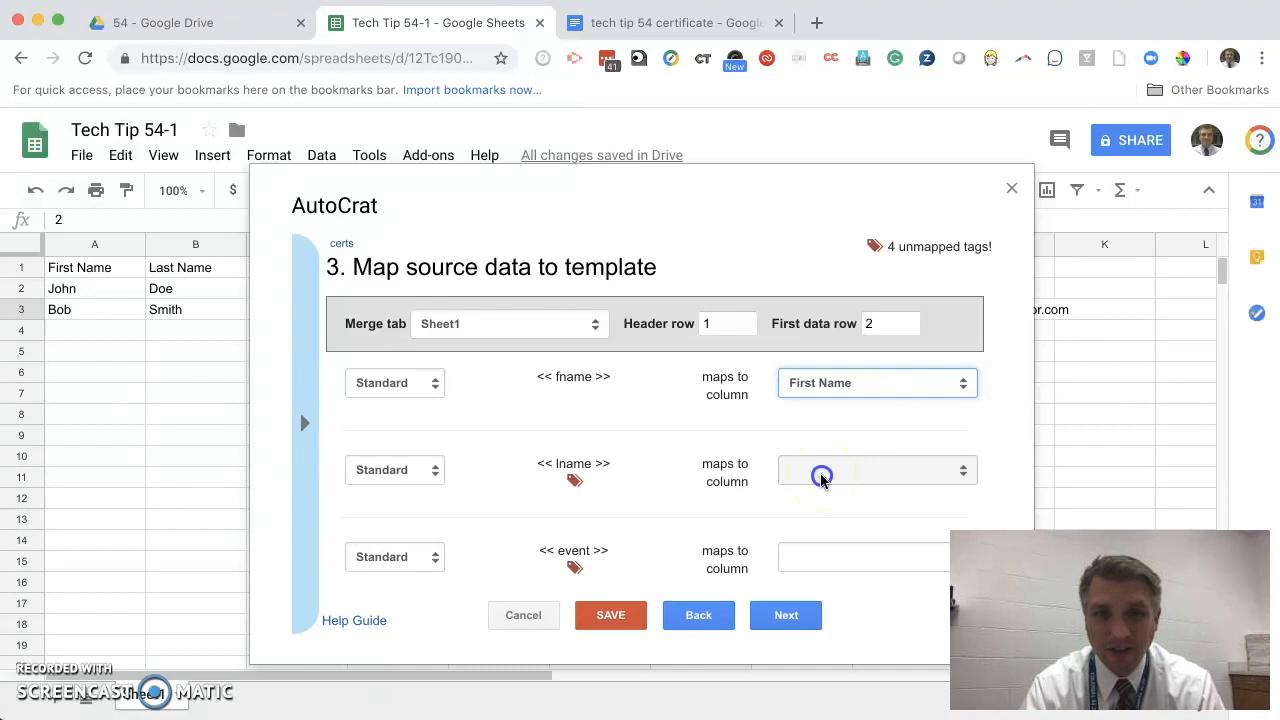
{"action": "left_click", "coordinate": [825, 505]}
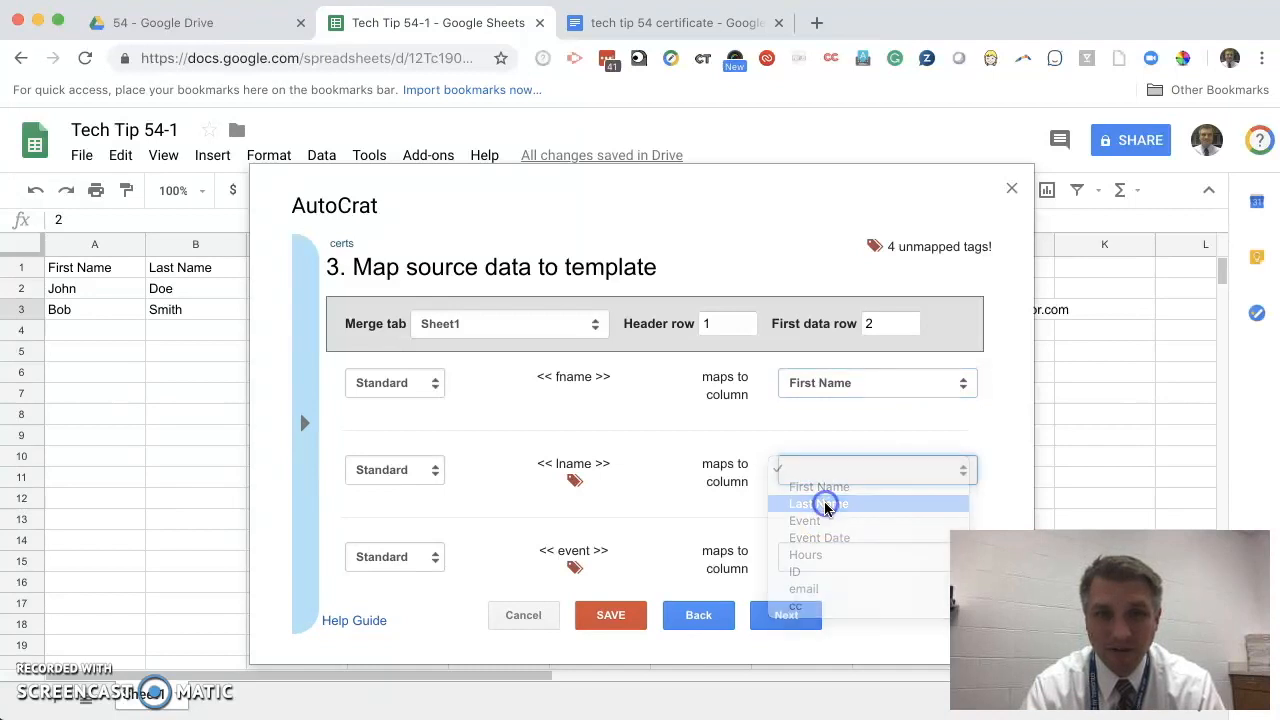
Map the event tag to the Event column and the date tag to the Event Date column
{"action": "scroll", "coordinate": [826, 509], "scroll_direction": "down", "scroll_amount": 2}
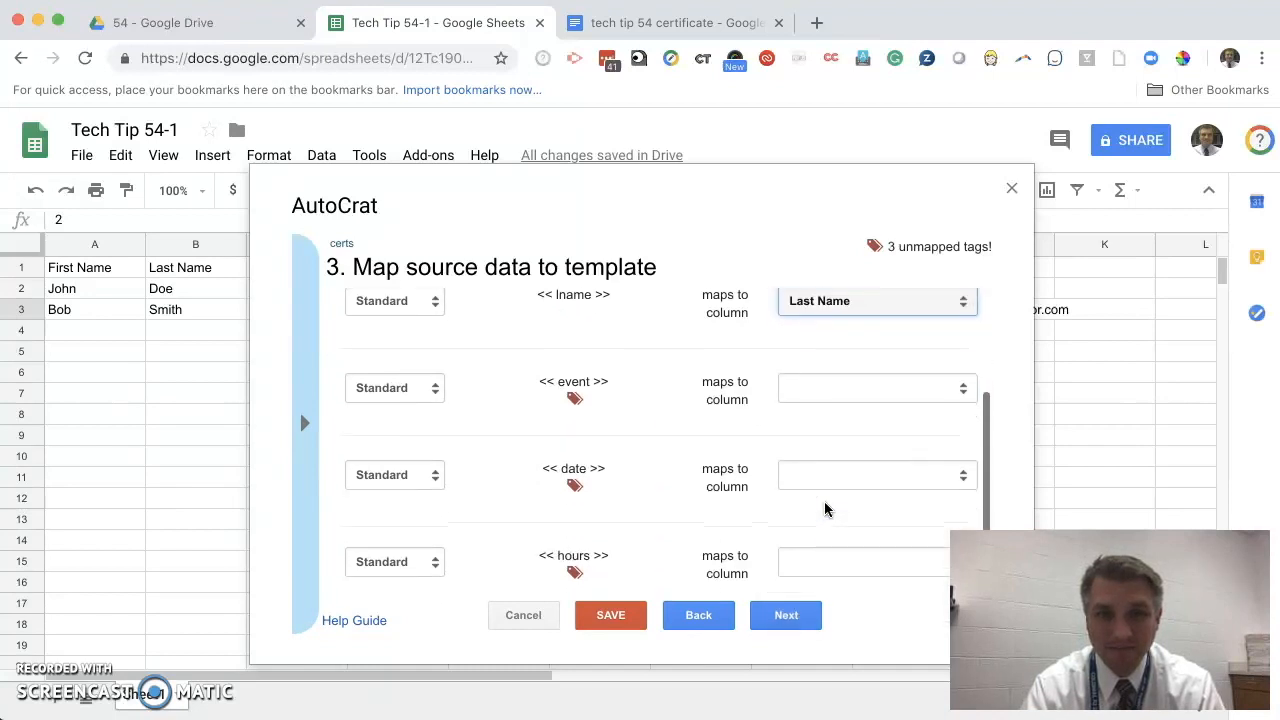
{"action": "left_click", "coordinate": [795, 396]}
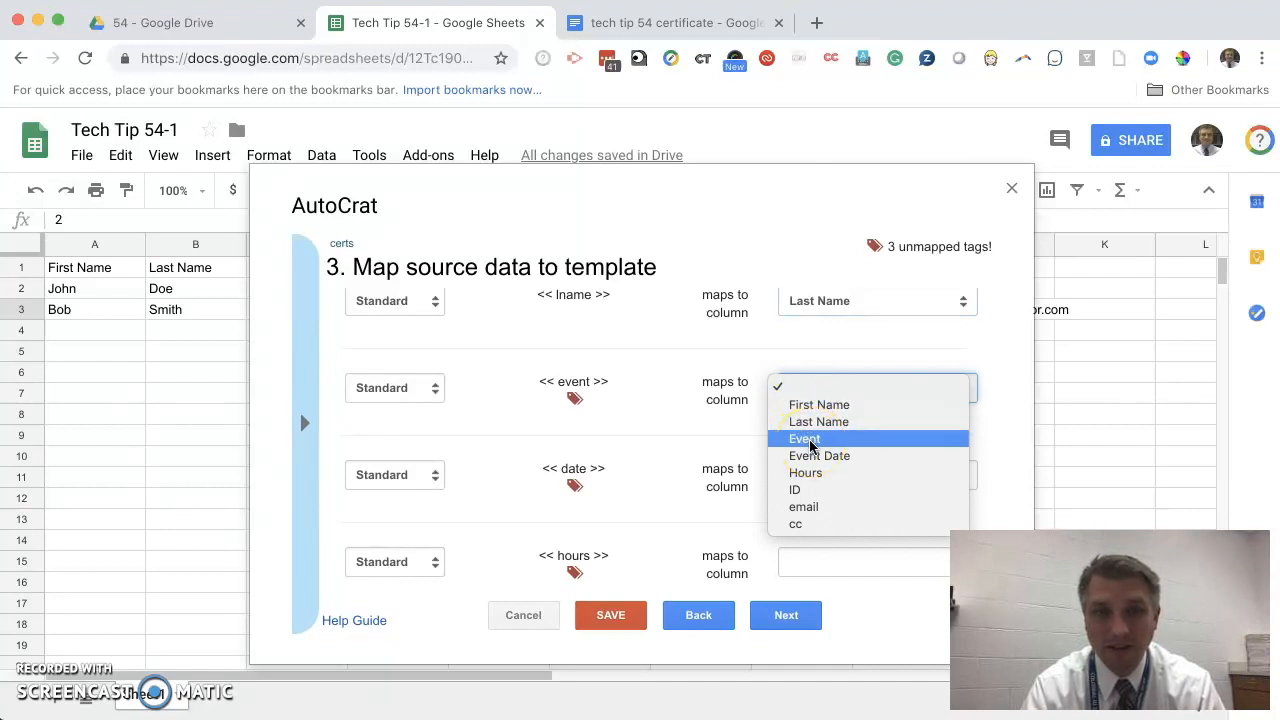
{"action": "left_click", "coordinate": [809, 441]}
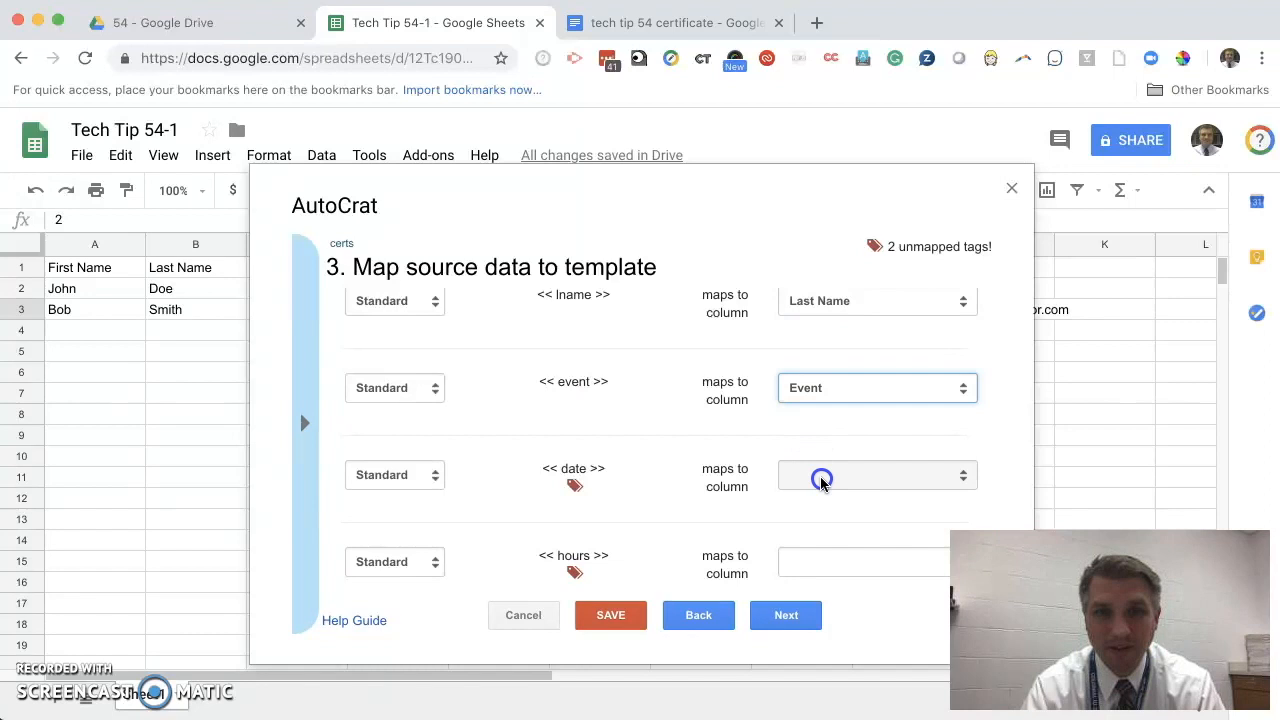
{"action": "left_click", "coordinate": [820, 478]}
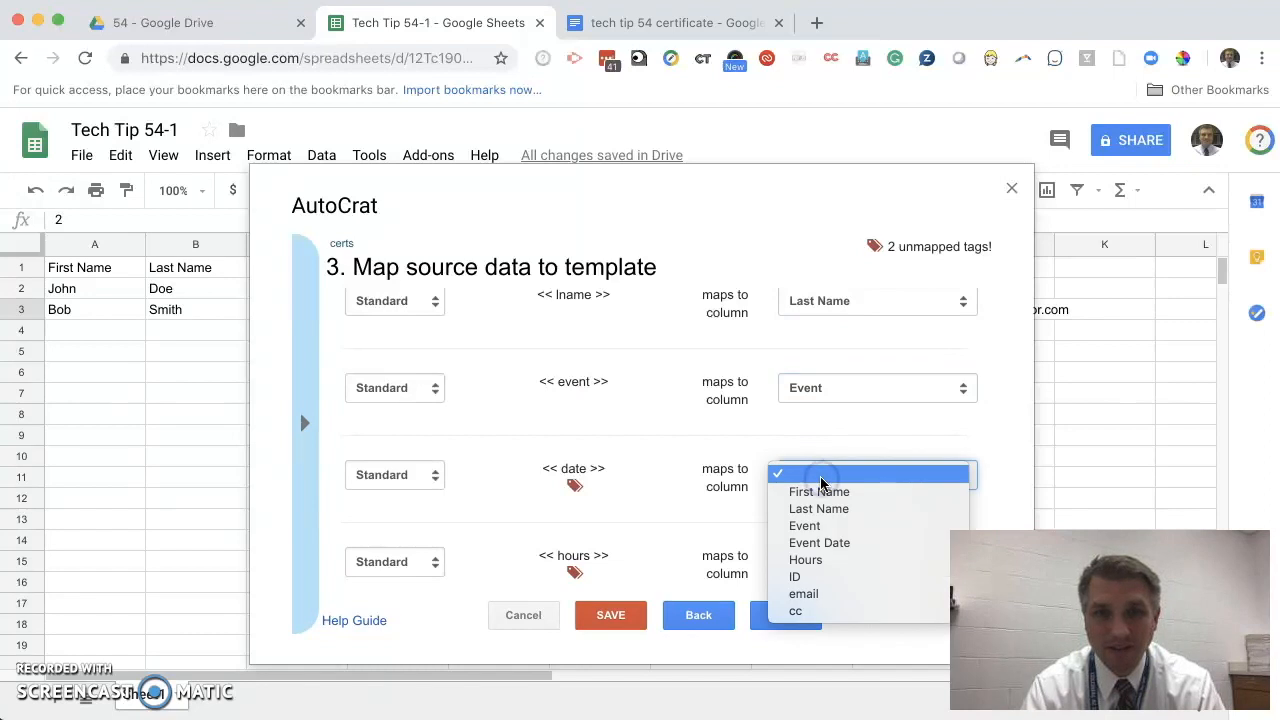
{"action": "left_click", "coordinate": [820, 545]}
Map the hours tag to the Hours column
{"action": "scroll", "coordinate": [820, 551], "scroll_direction": "down", "scroll_amount": 1}
{"action": "left_click", "coordinate": [814, 540]}
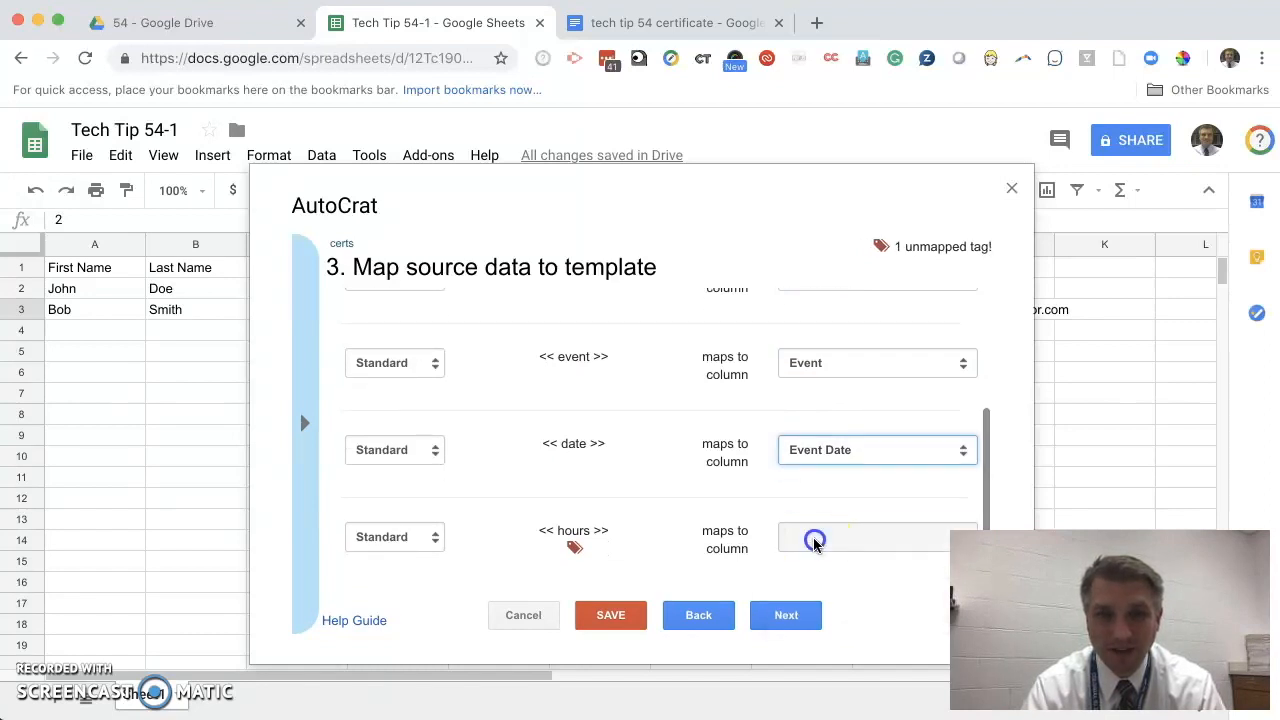
{"action": "left_click", "coordinate": [826, 624]}
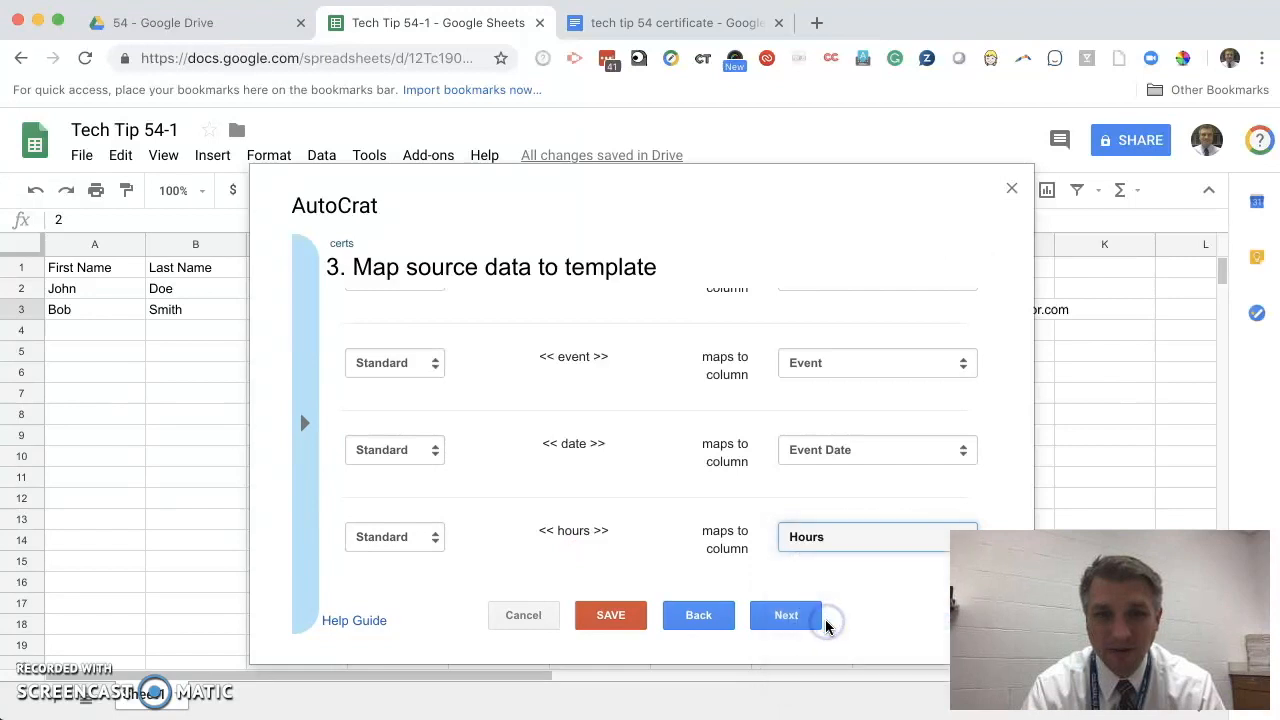
Continue to the file settings and set the output file type to PDF
{"action": "left_click", "coordinate": [788, 618]}
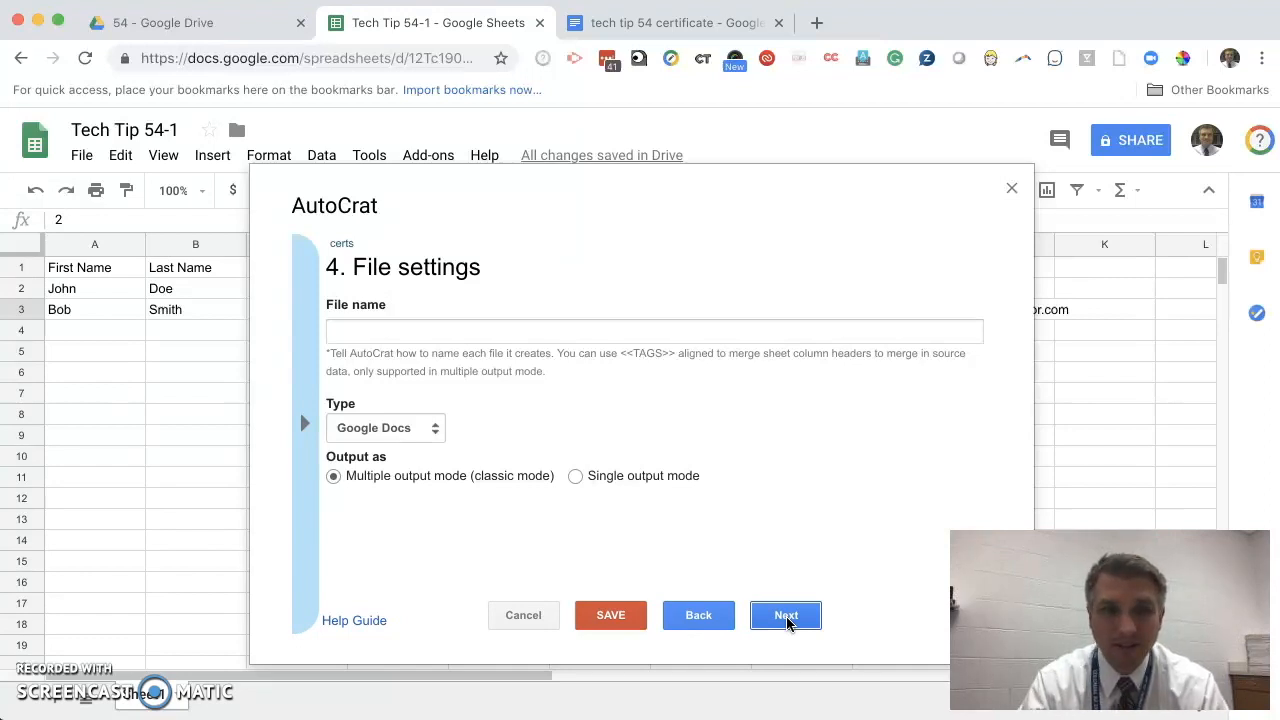
{"action": "left_click", "coordinate": [412, 428]}
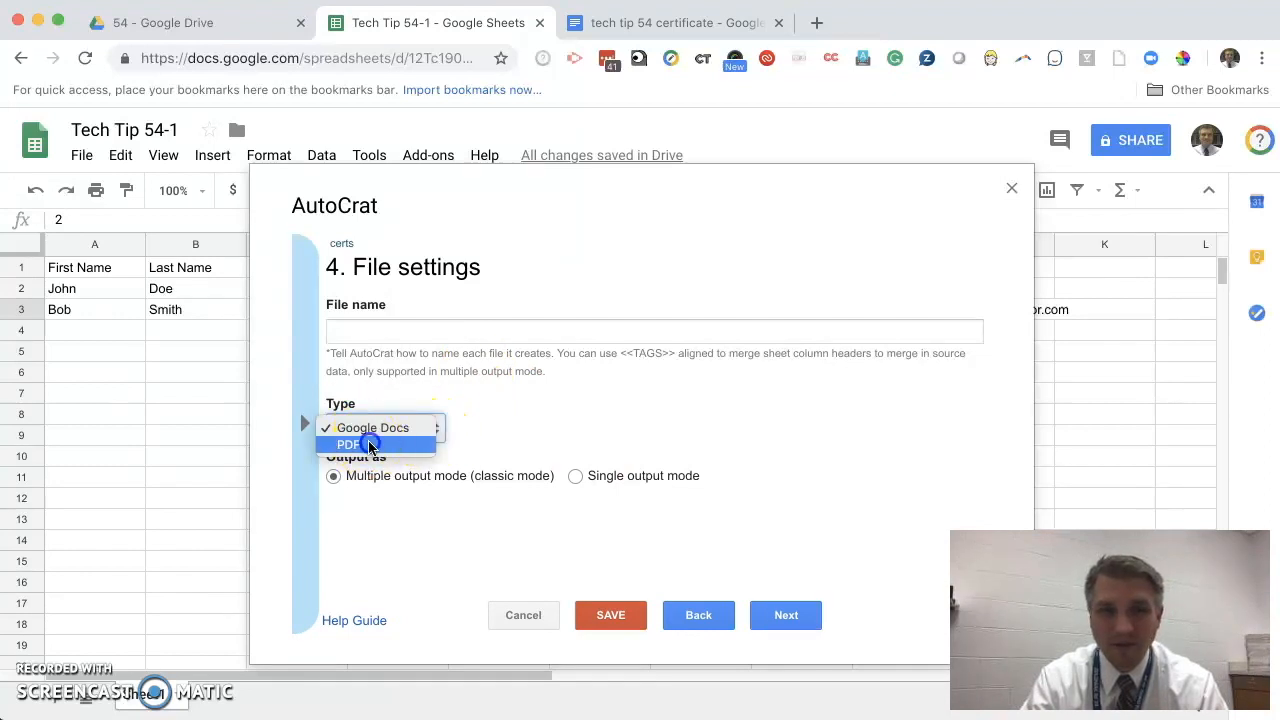
{"action": "left_click", "coordinate": [369, 445]}
Copy the <<First Name>> merge tag and insert it as the start of the output file name
{"action": "left_click", "coordinate": [401, 334]}
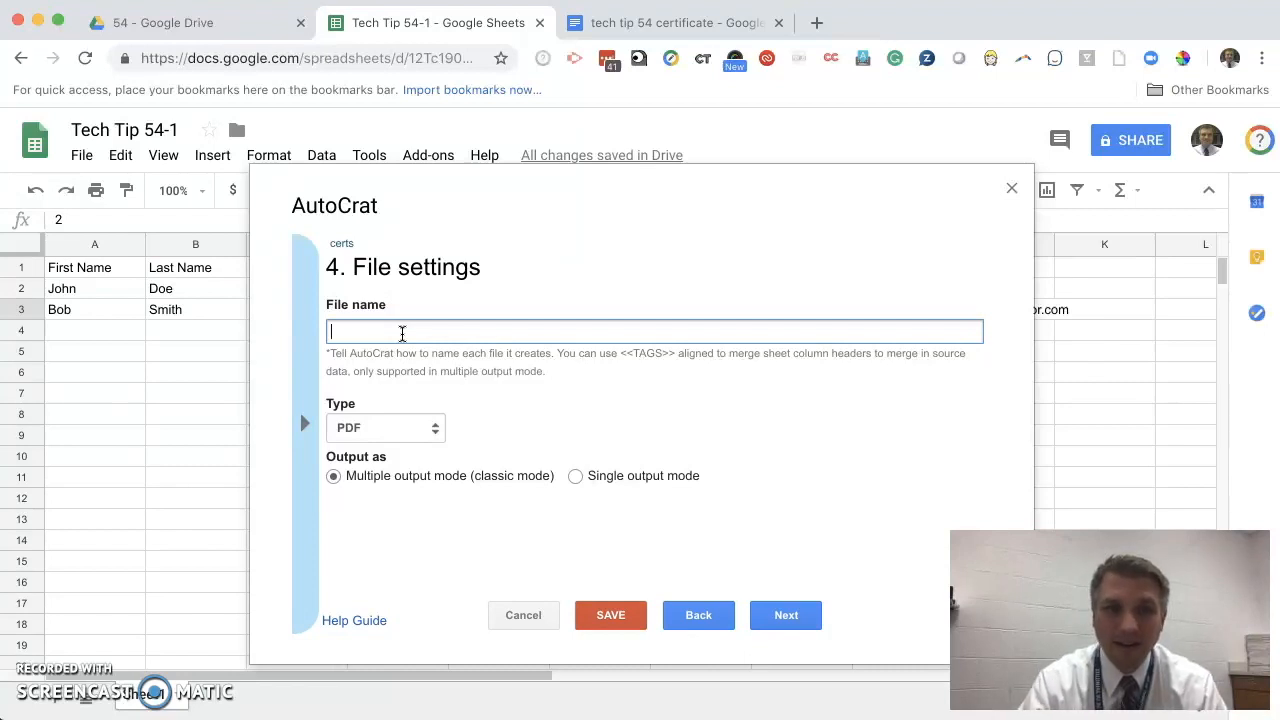
{"action": "left_click", "coordinate": [402, 333]}
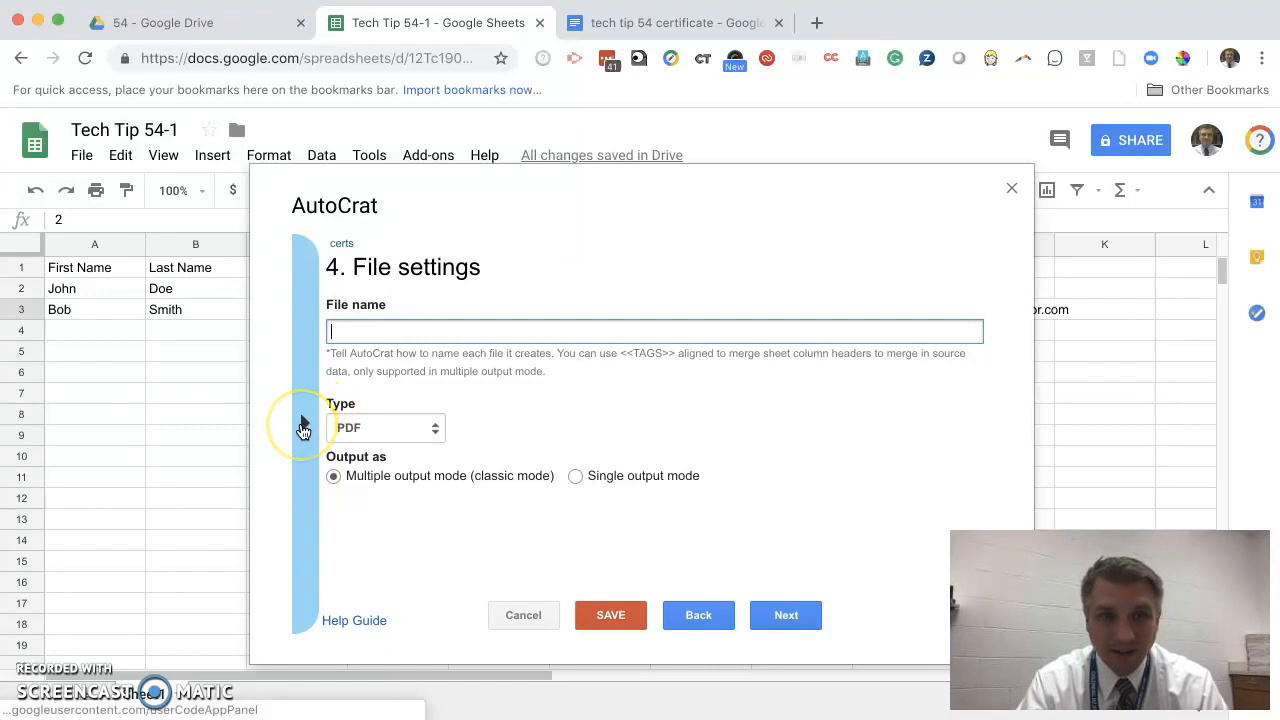
{"action": "left_click", "coordinate": [305, 424]}
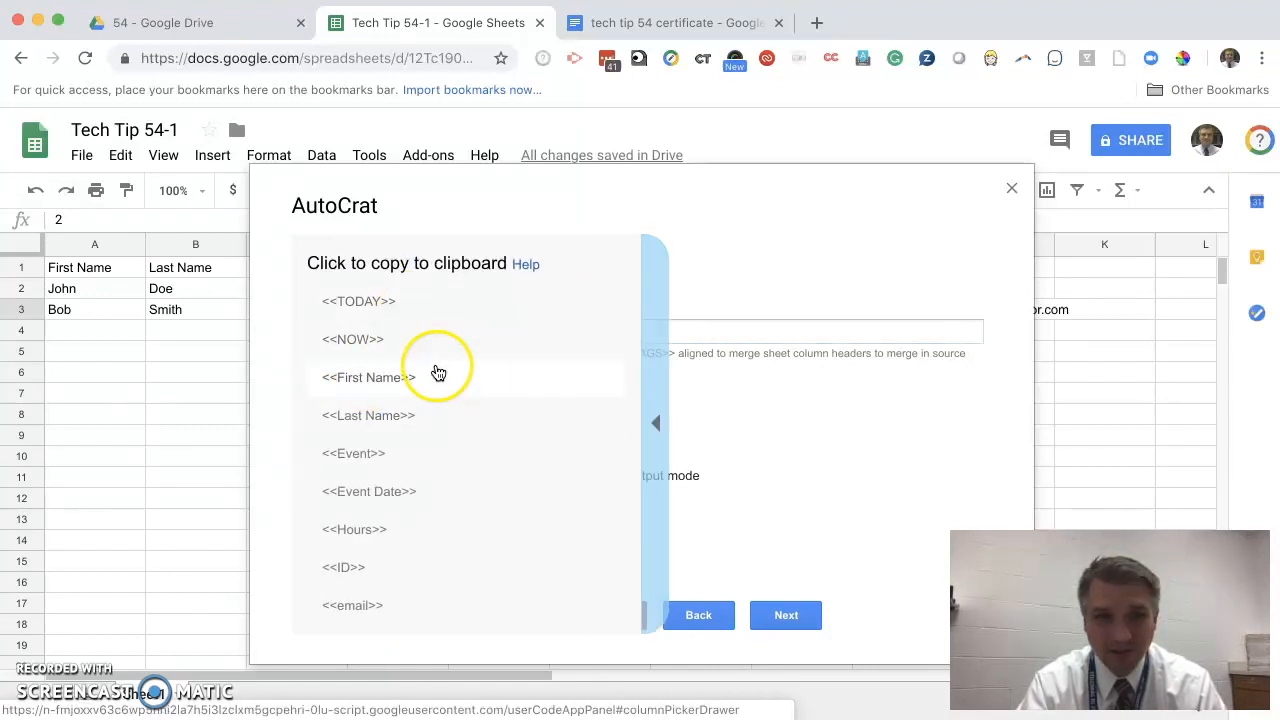
{"action": "left_click", "coordinate": [370, 385]}
{"action": "left_click", "coordinate": [378, 328]}
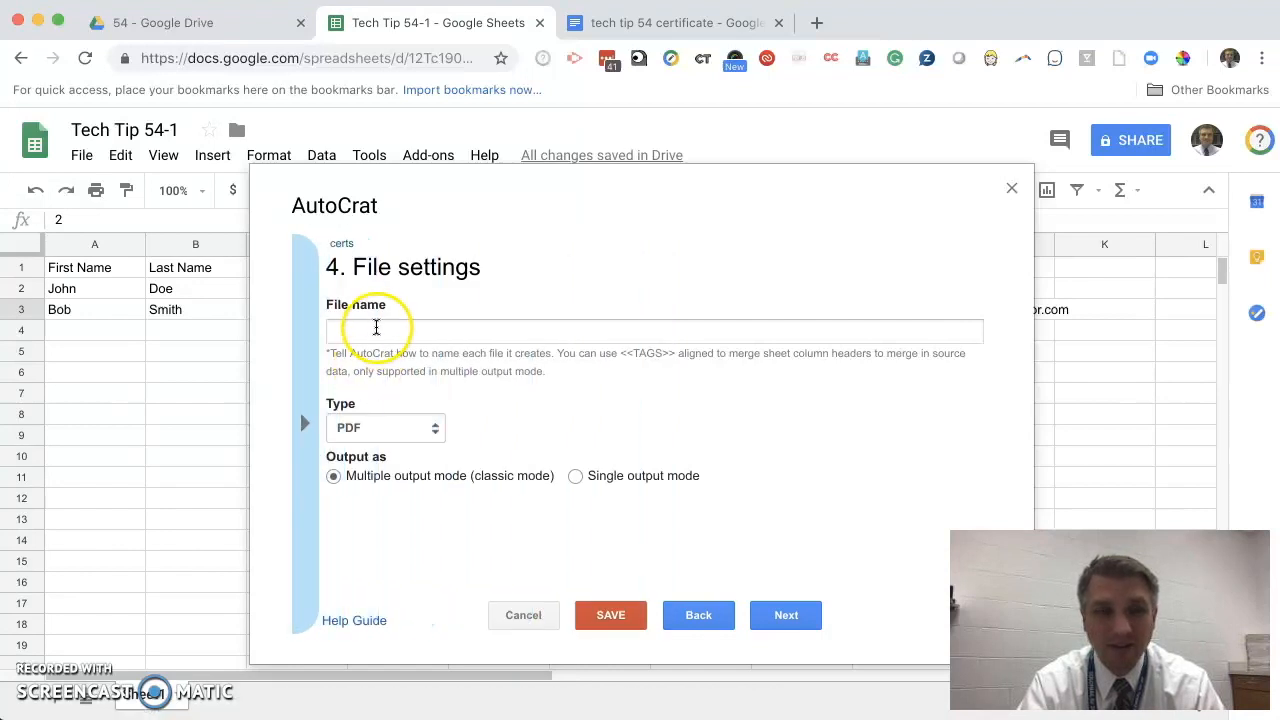
{"action": "left_click", "coordinate": [380, 329]}
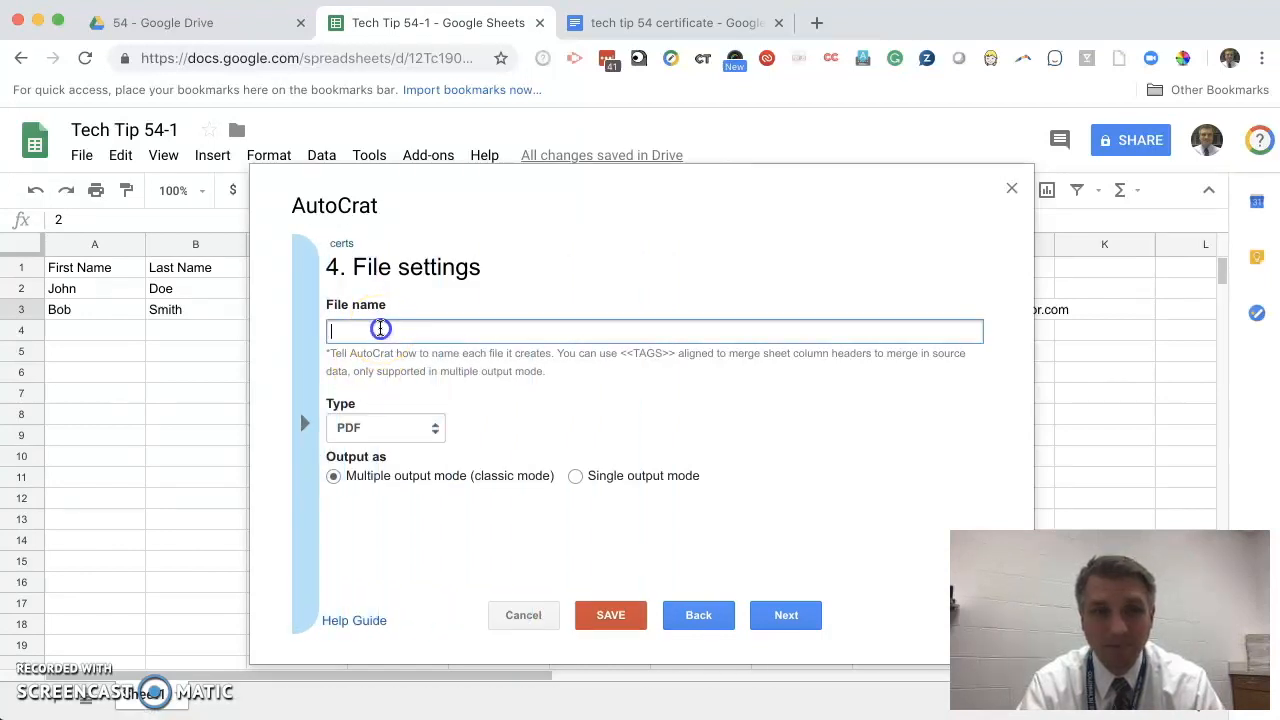
{"action": "left_click", "coordinate": [372, 332]}
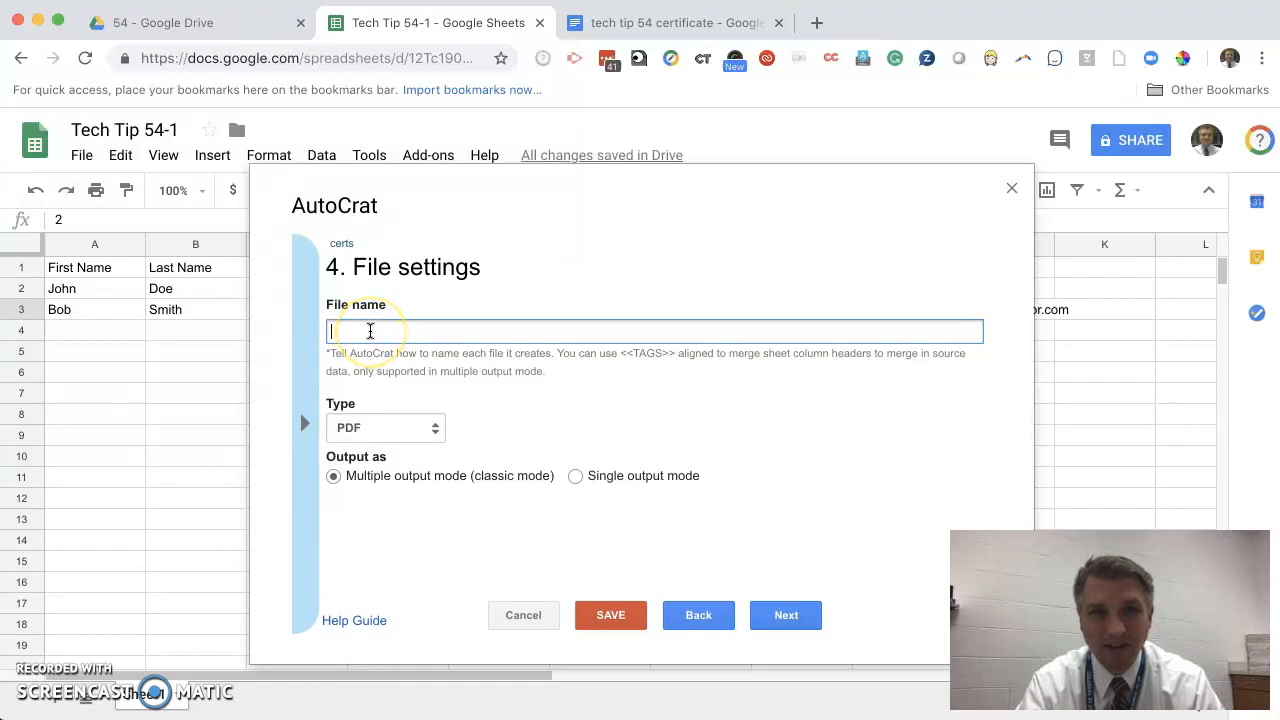
{"action": "right_click", "coordinate": [370, 331]}
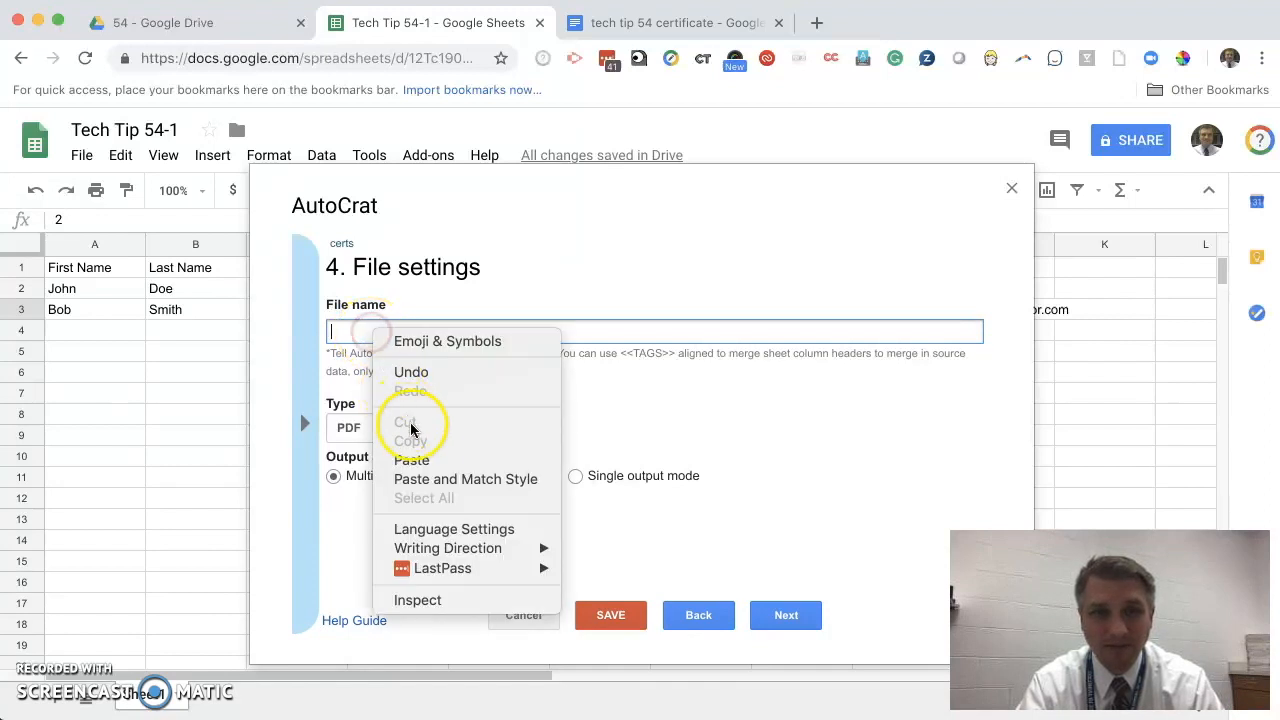
{"action": "left_click", "coordinate": [423, 458]}
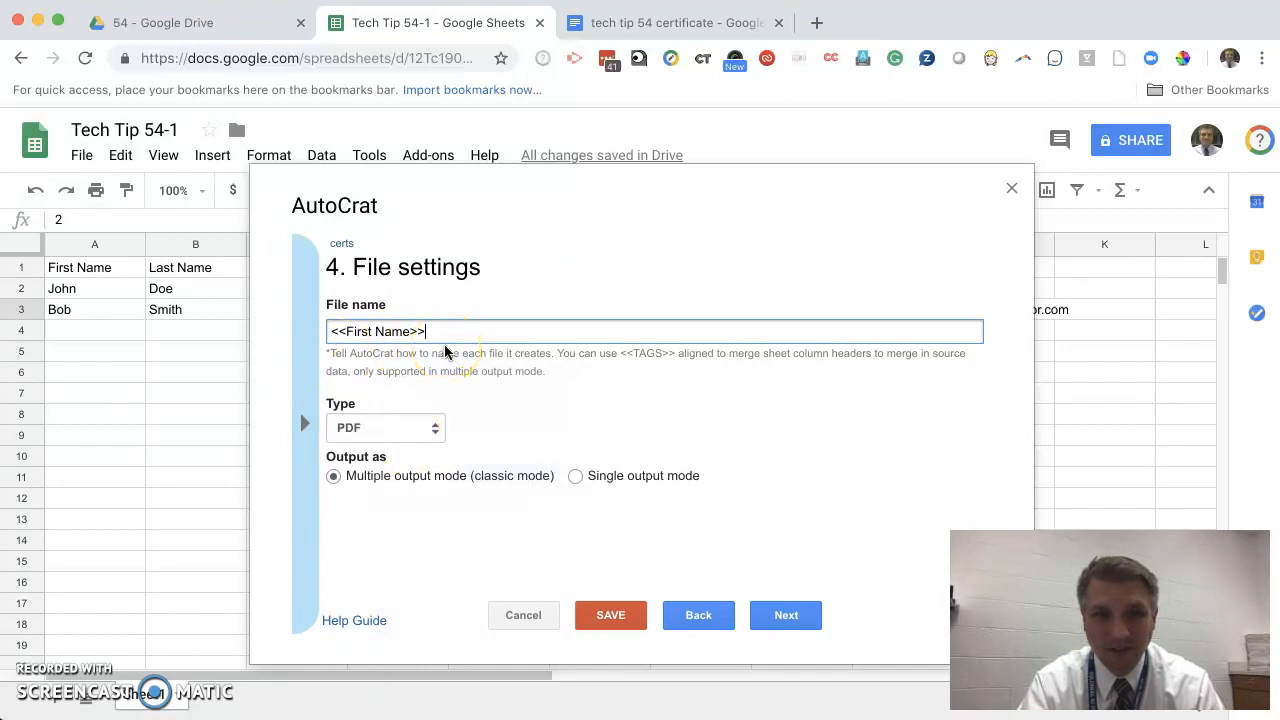
Append the <<Last Name>> tag and the text "Completion Certificate" to the output file name
{"action": "left_click", "coordinate": [306, 426]}
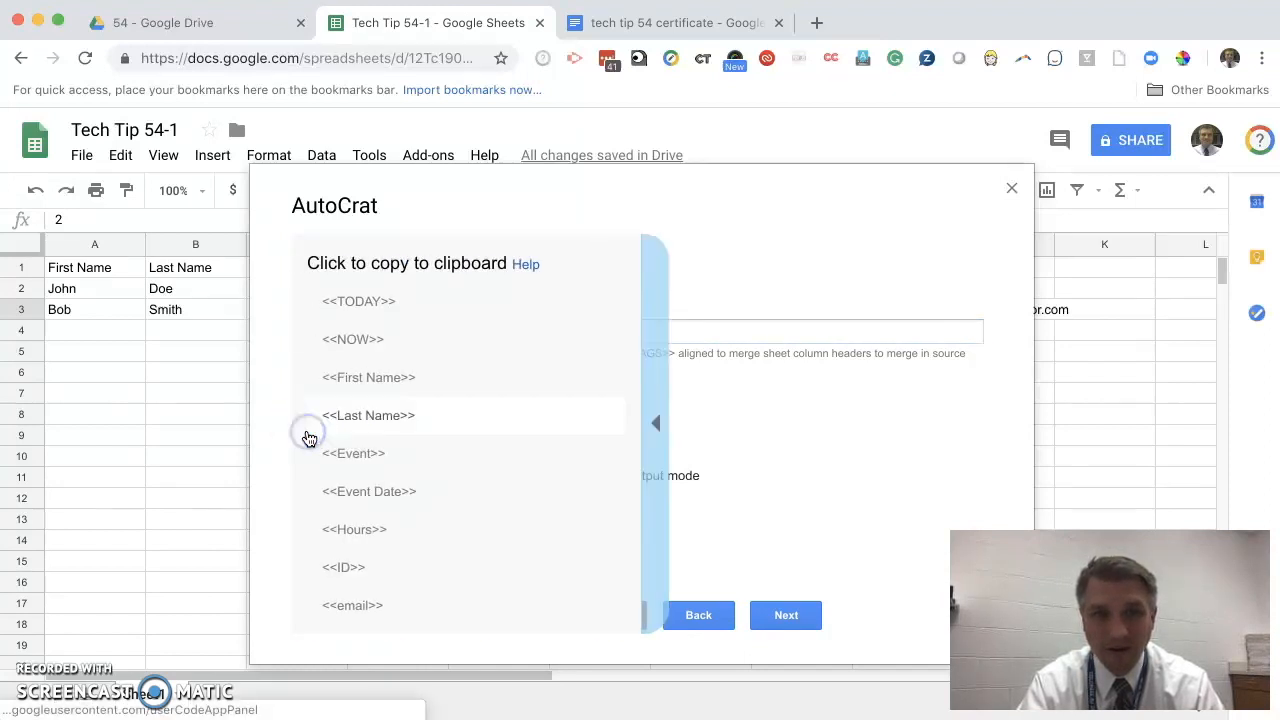
{"action": "left_click", "coordinate": [346, 428]}
{"action": "left_click", "coordinate": [489, 331]}
{"action": "type", "text": "<<Last Name>>"}
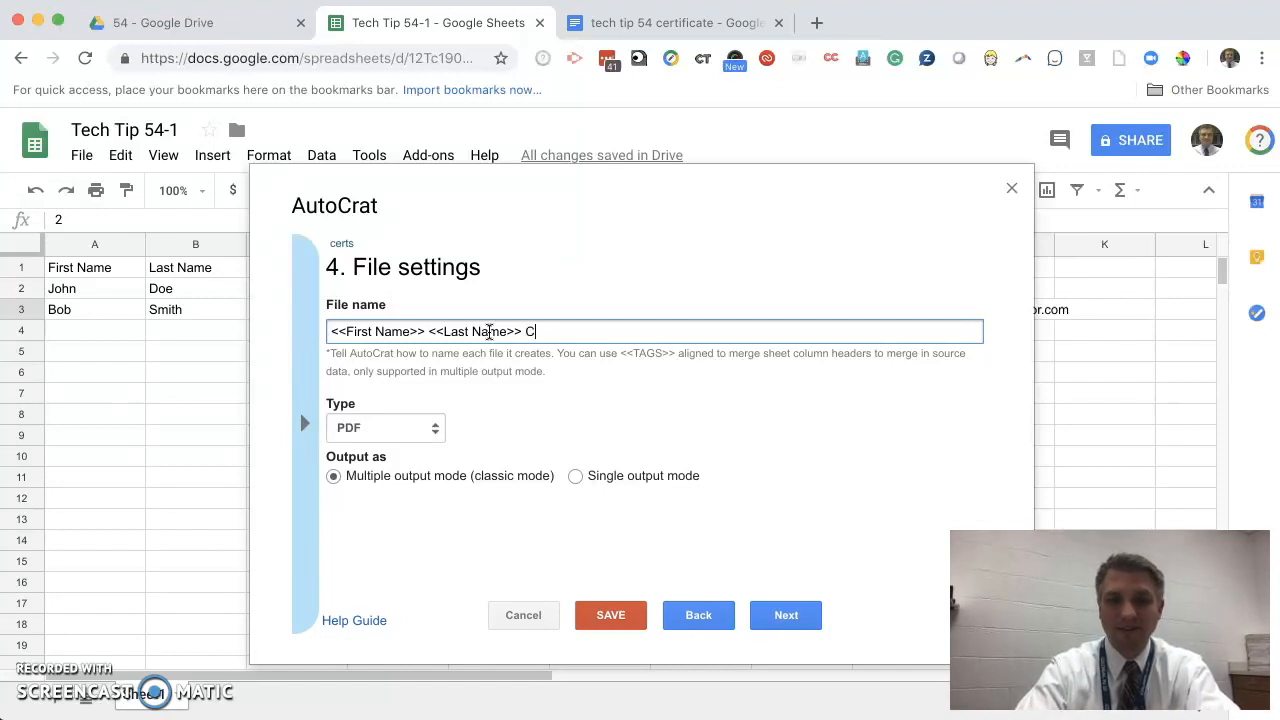
{"action": "type", "text": "Completion Certificate"}
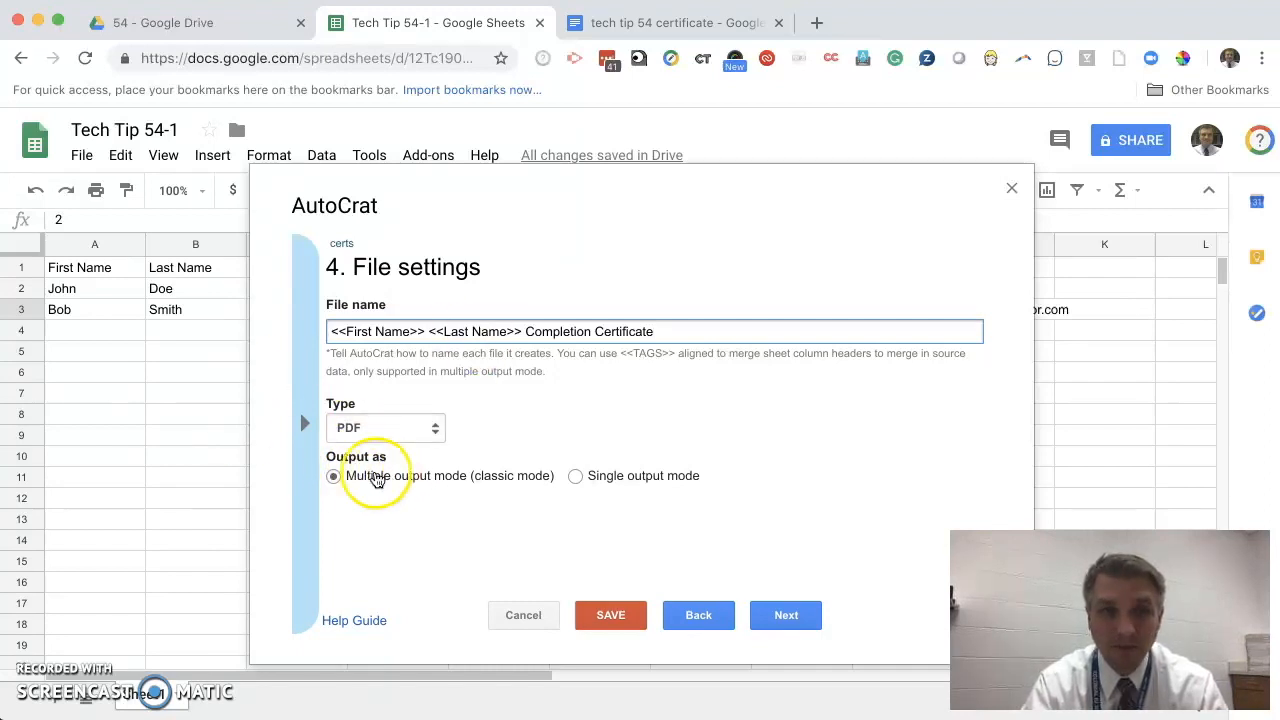
Continue to the destination folder settings and remove My Drive as a destination
{"action": "left_click", "coordinate": [779, 616]}
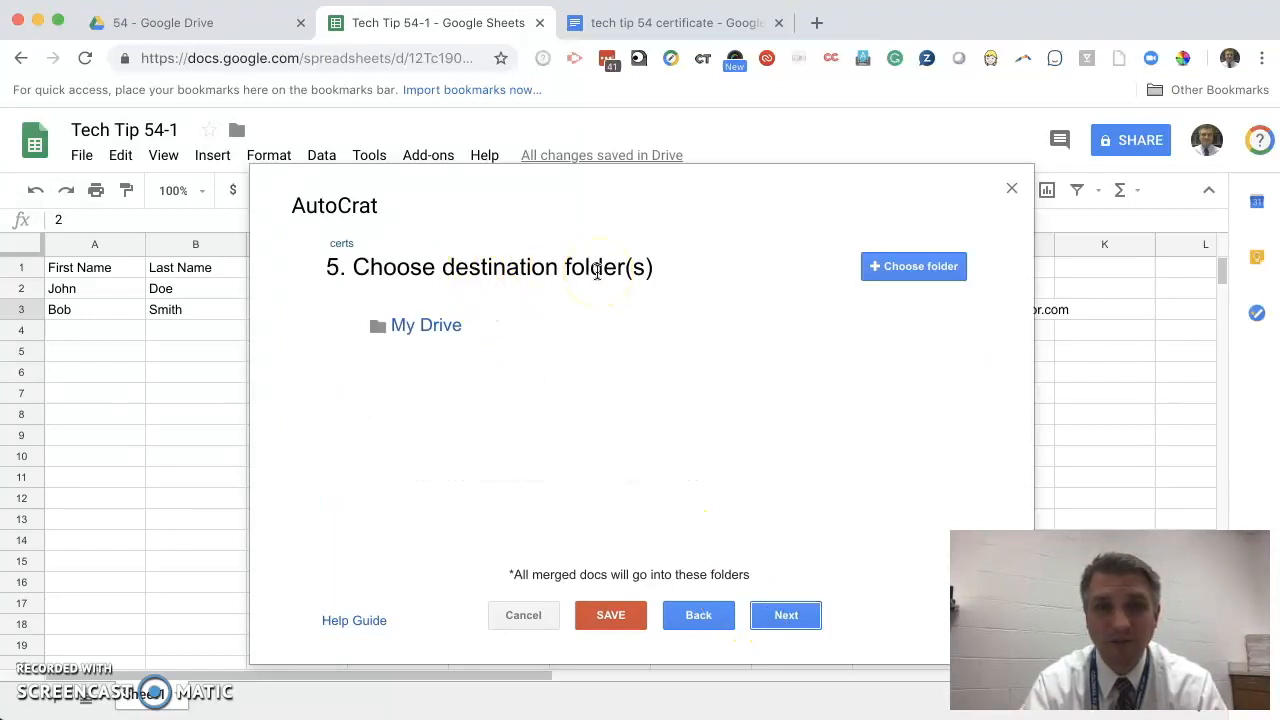
{"action": "mouse_move", "coordinate": [429, 323]}
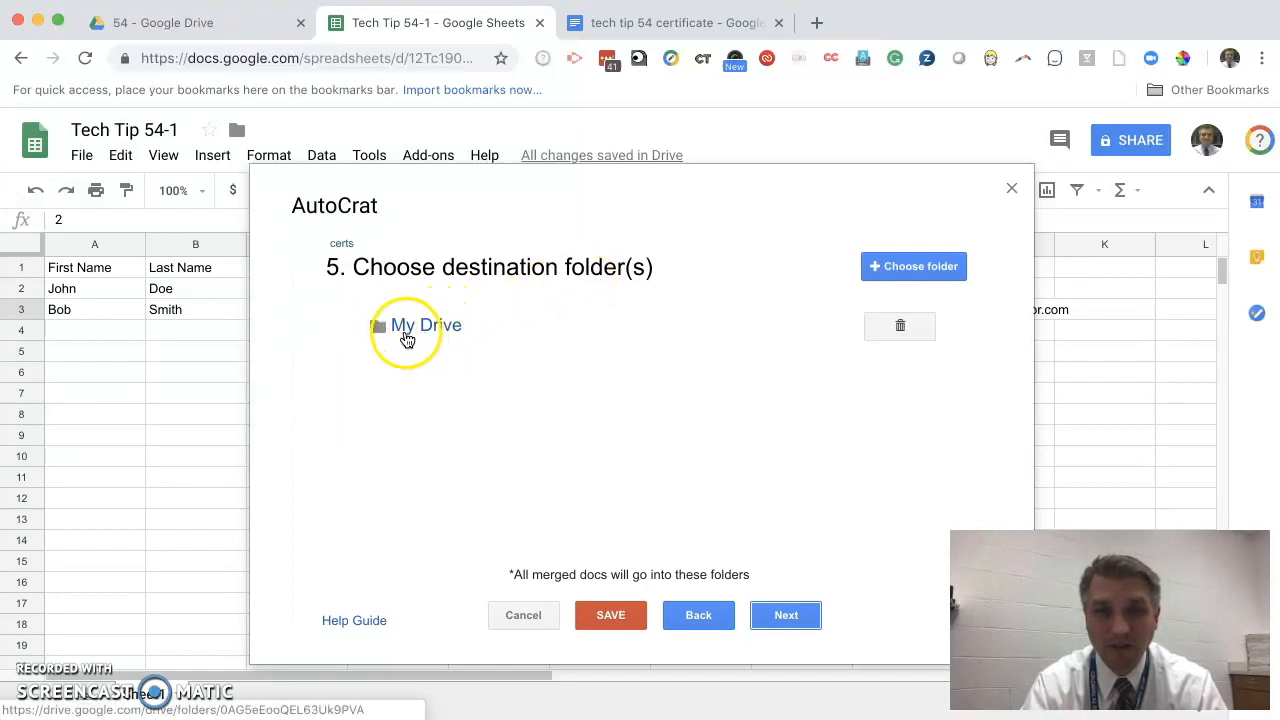
{"action": "left_click", "coordinate": [901, 328]}
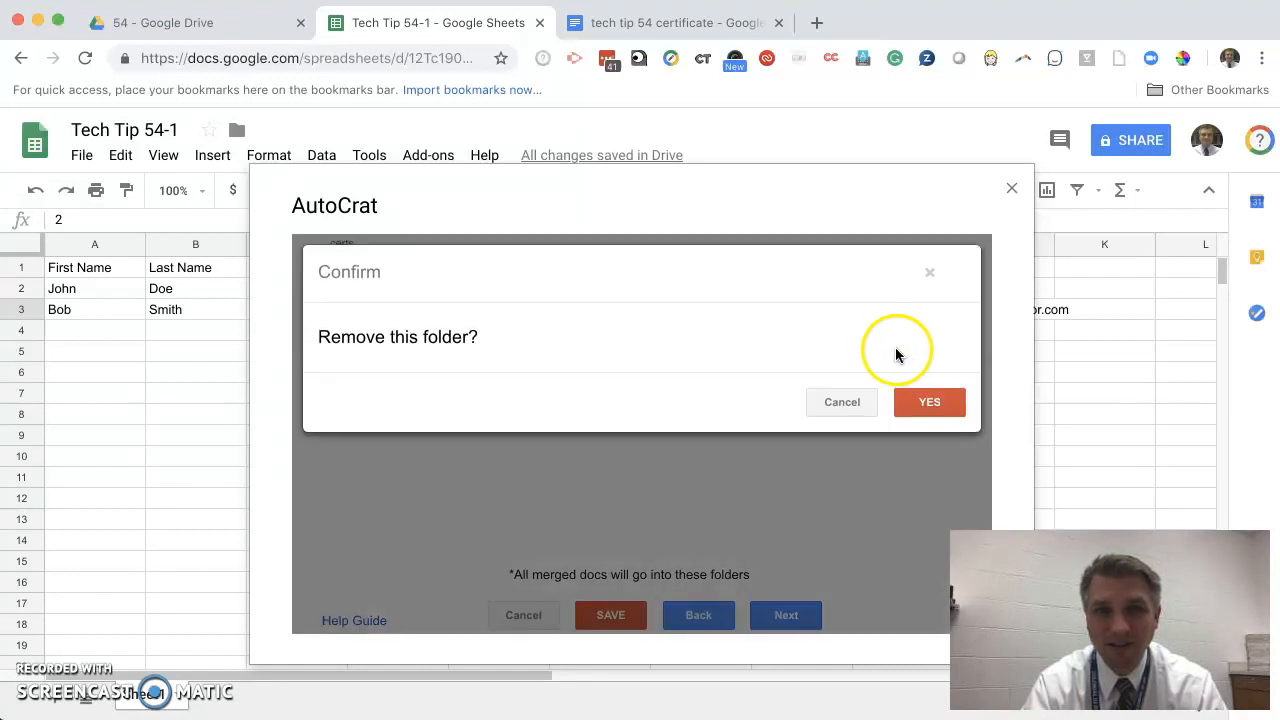
{"action": "left_click", "coordinate": [929, 401]}
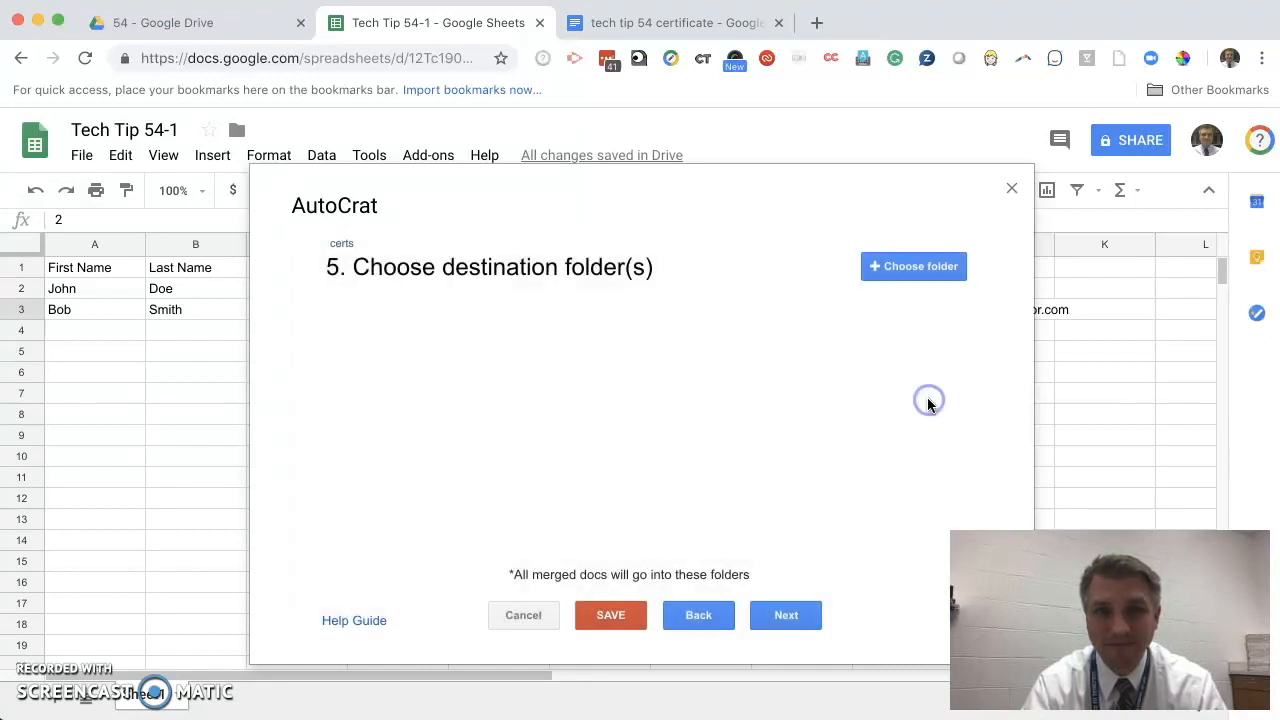
Choose the certificates folder inside folder 54 as the destination for the merged documents
{"action": "left_click", "coordinate": [909, 268]}
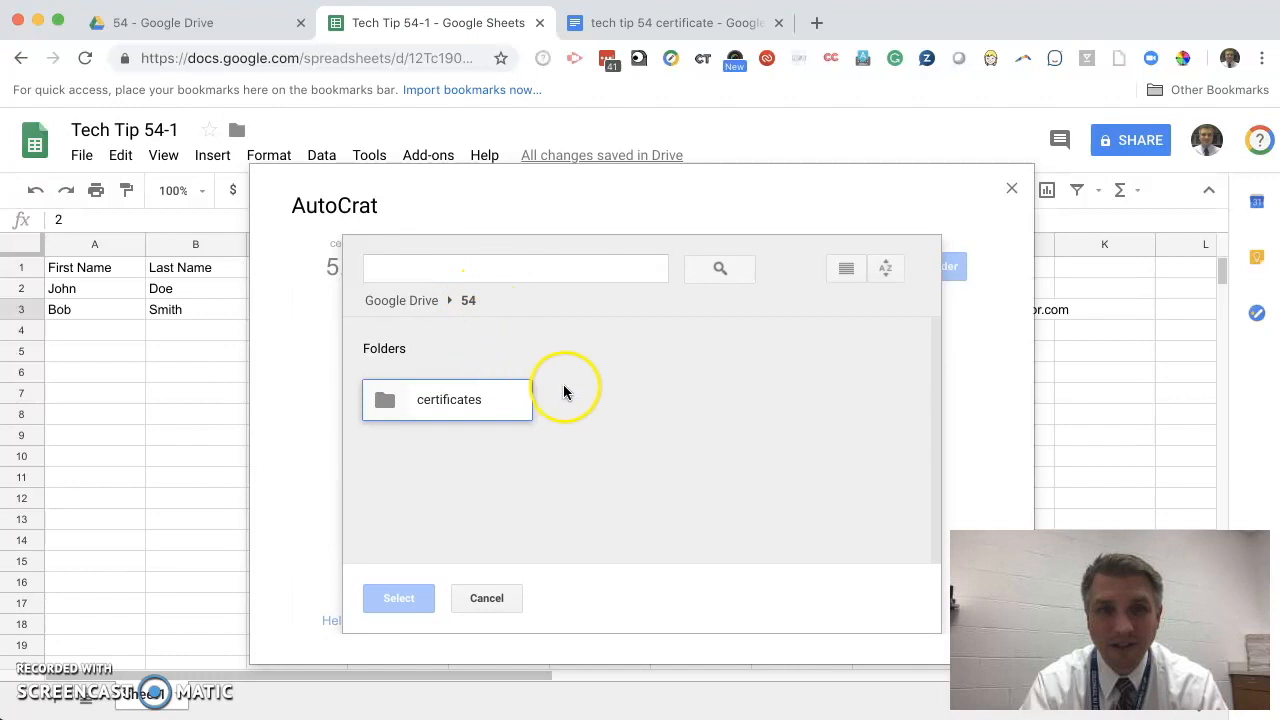
{"action": "double_click", "coordinate": [440, 405]}
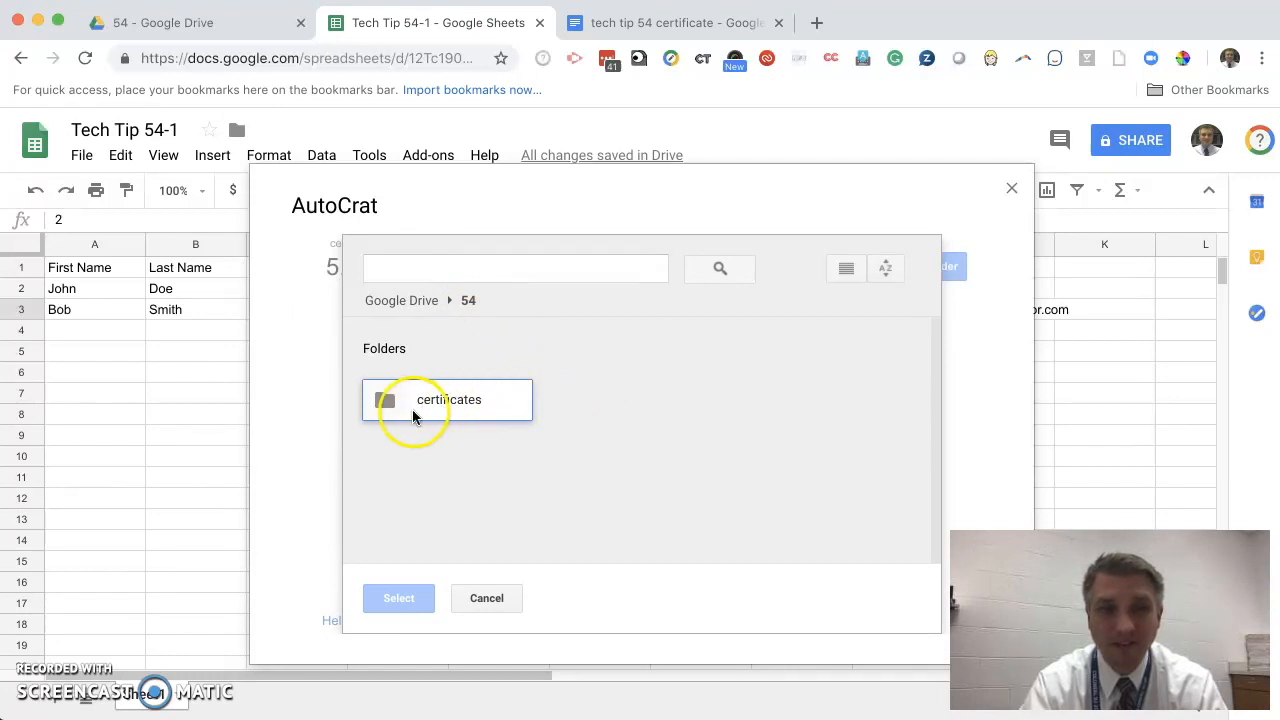
{"action": "left_click", "coordinate": [475, 417]}
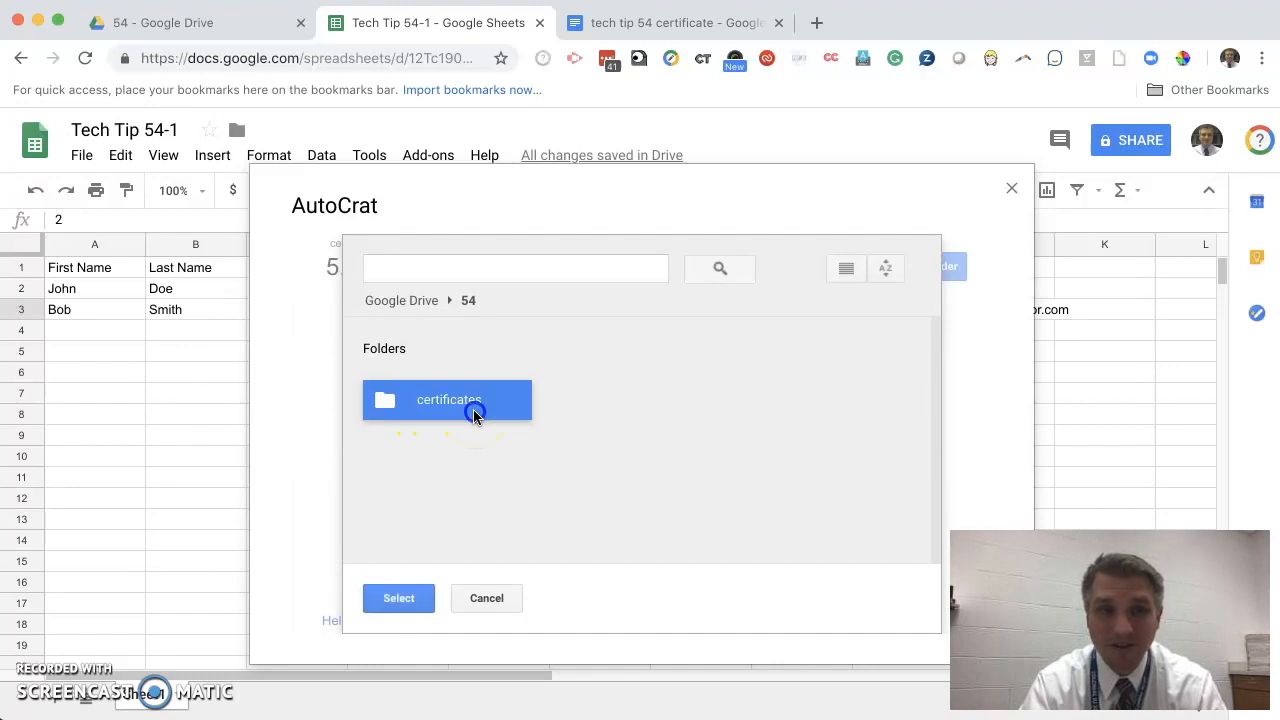
{"action": "left_click", "coordinate": [411, 599]}
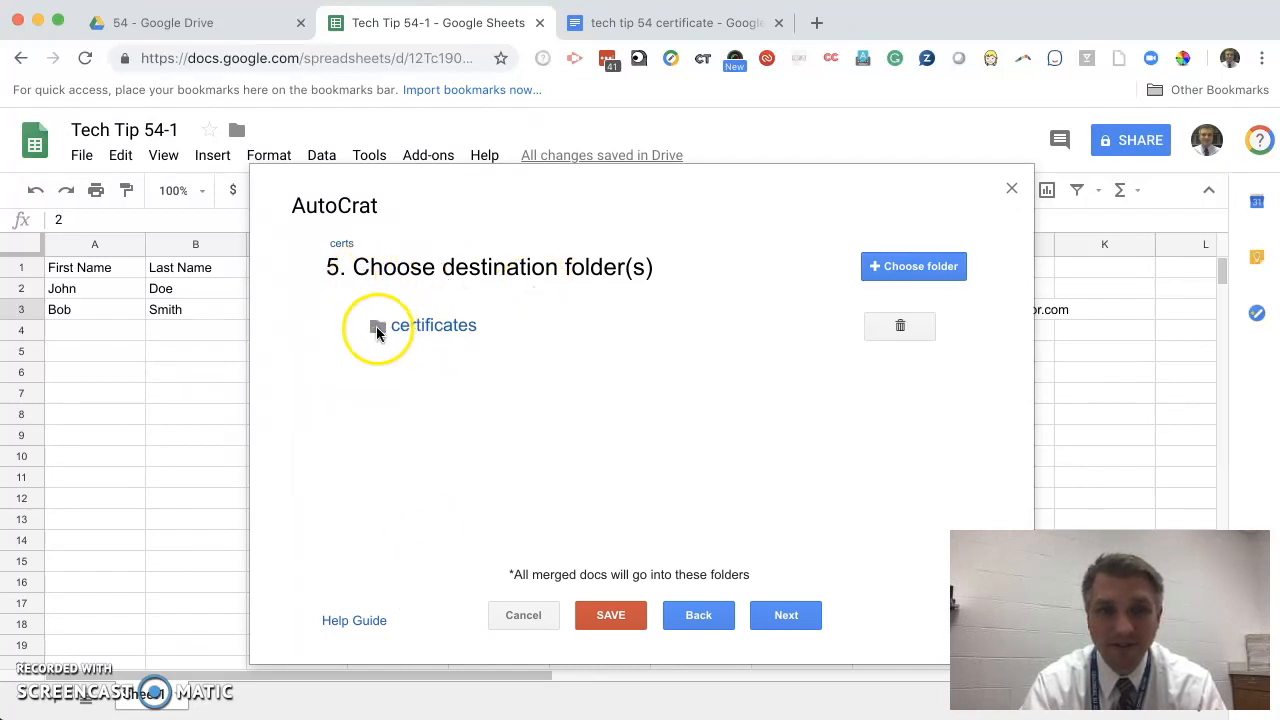
Accept the default dynamic folder, merge condition, sharing and trigger settings, and save the certs job
{"action": "left_click", "coordinate": [786, 617]}
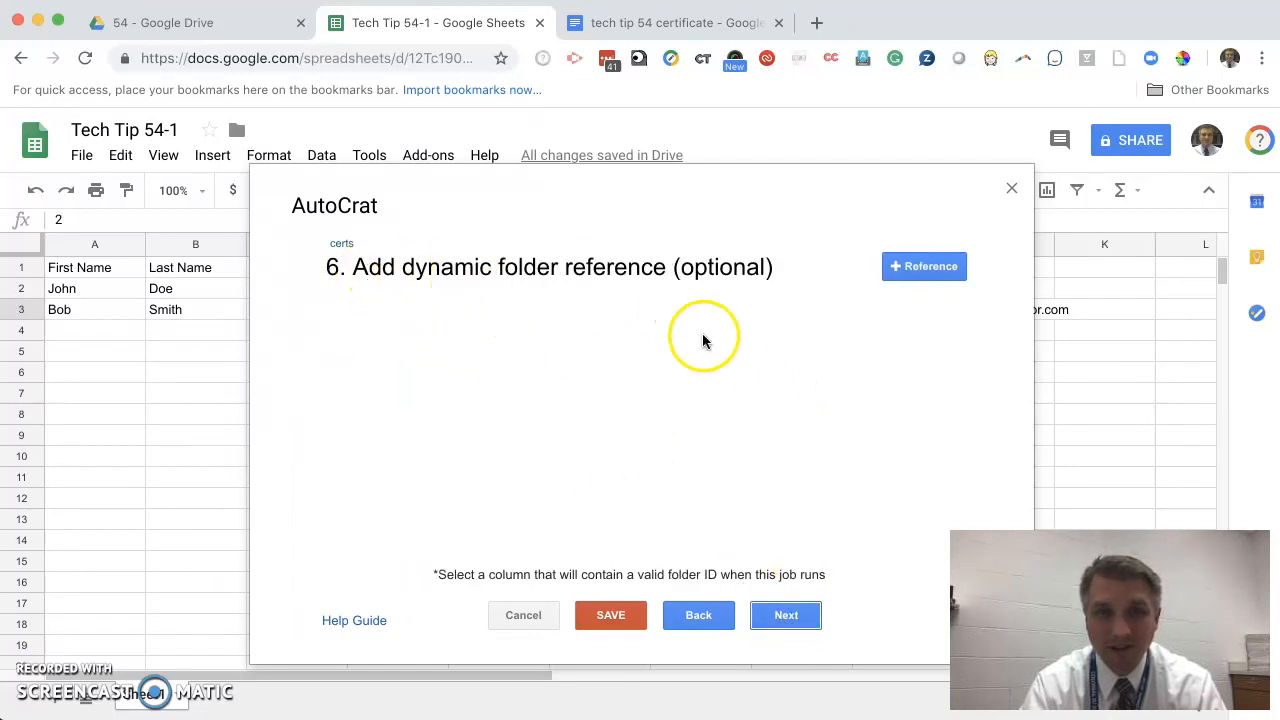
{"action": "left_click", "coordinate": [805, 615]}
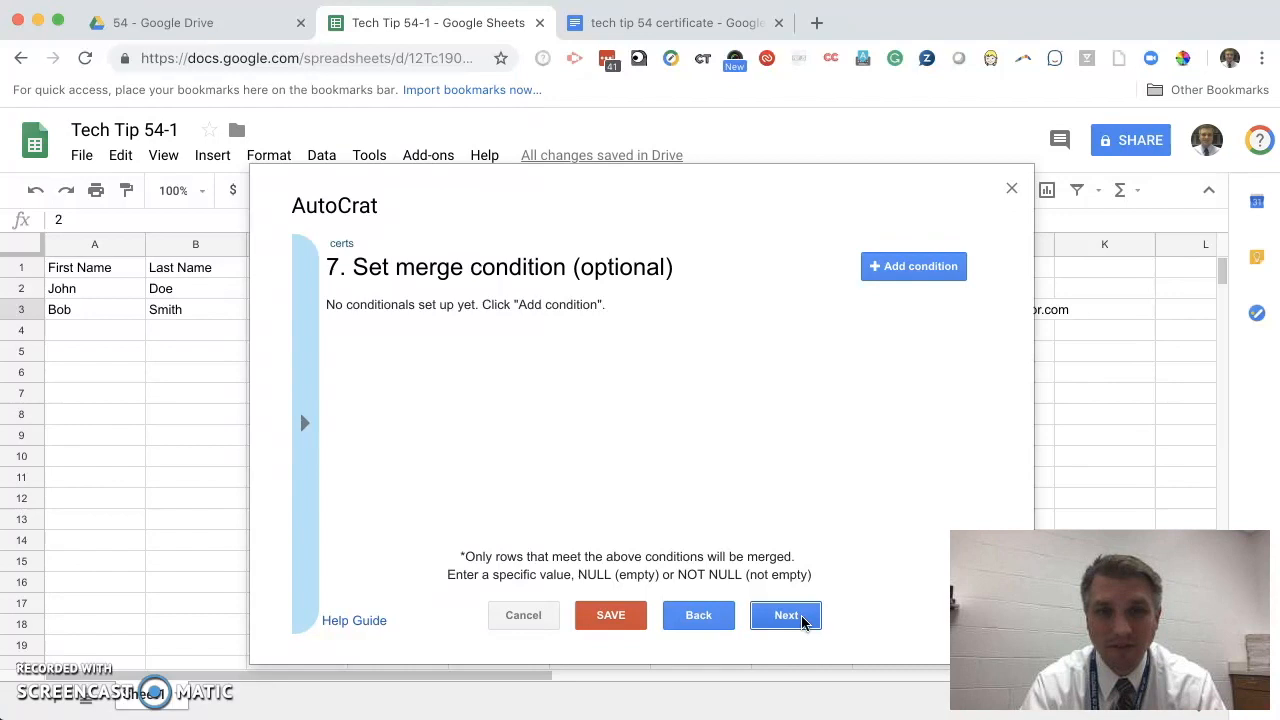
{"action": "left_click", "coordinate": [805, 616]}
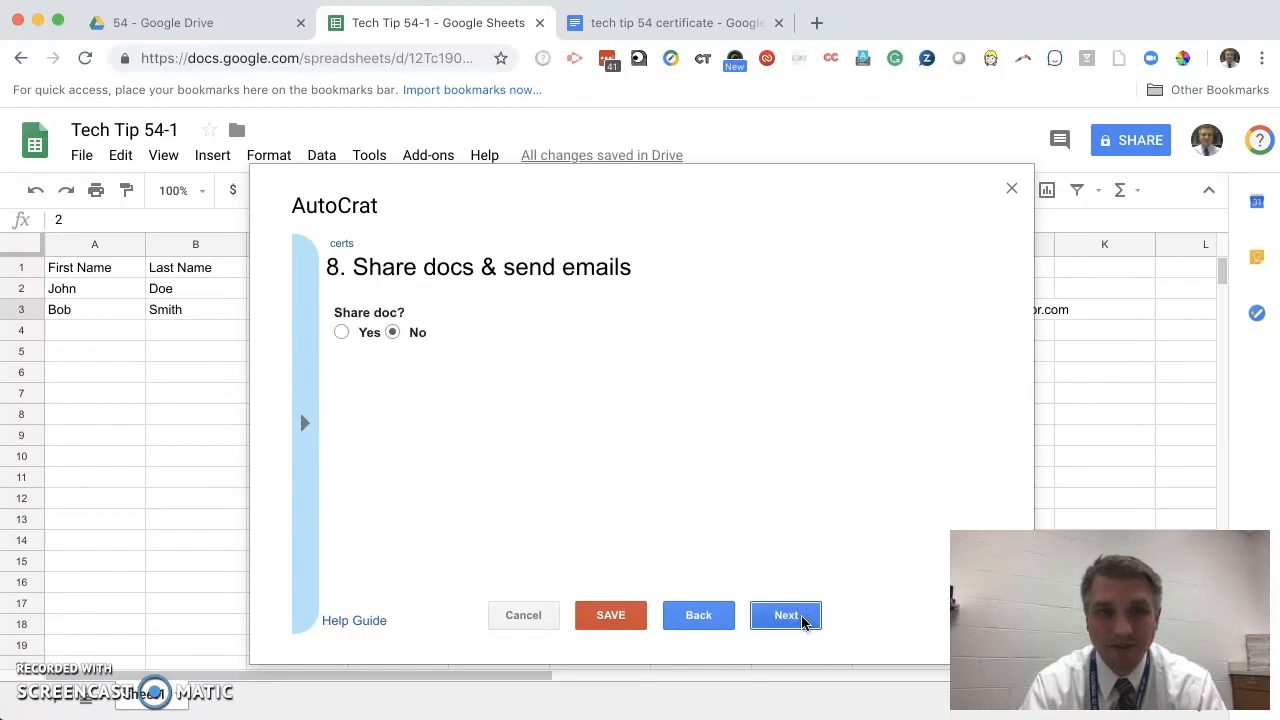
{"action": "left_click", "coordinate": [803, 618]}
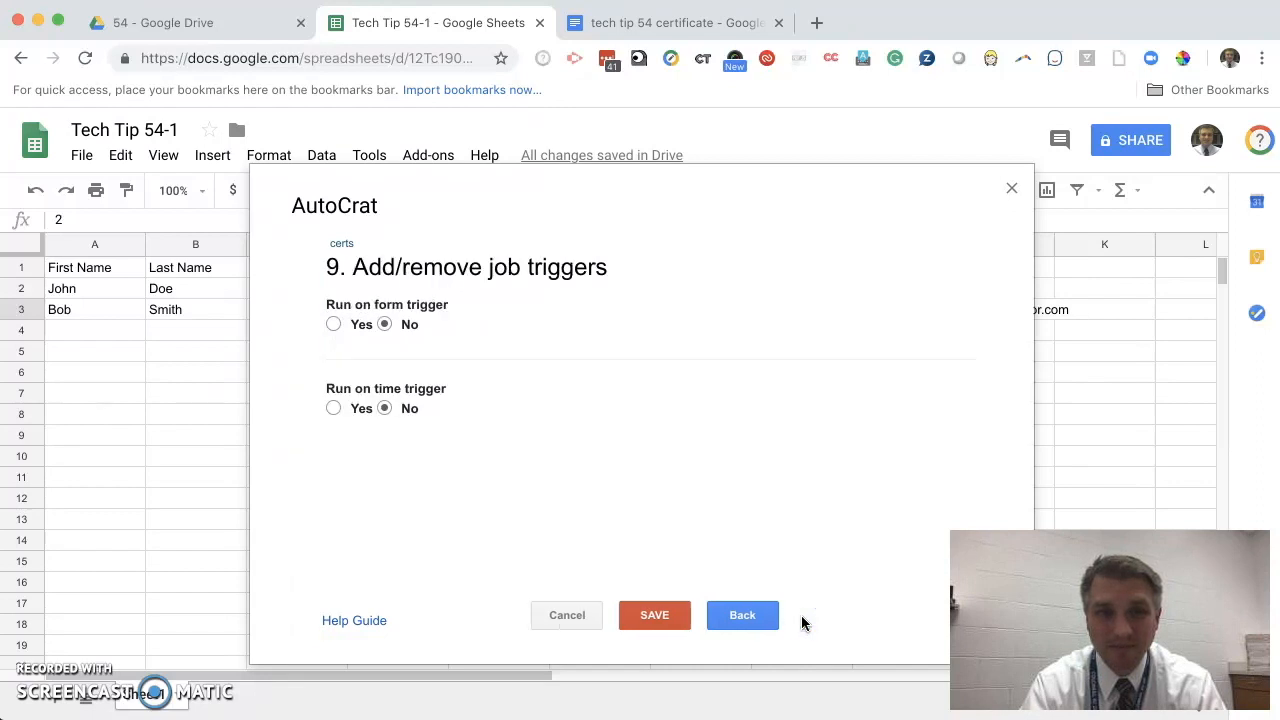
{"action": "left_click", "coordinate": [655, 617]}
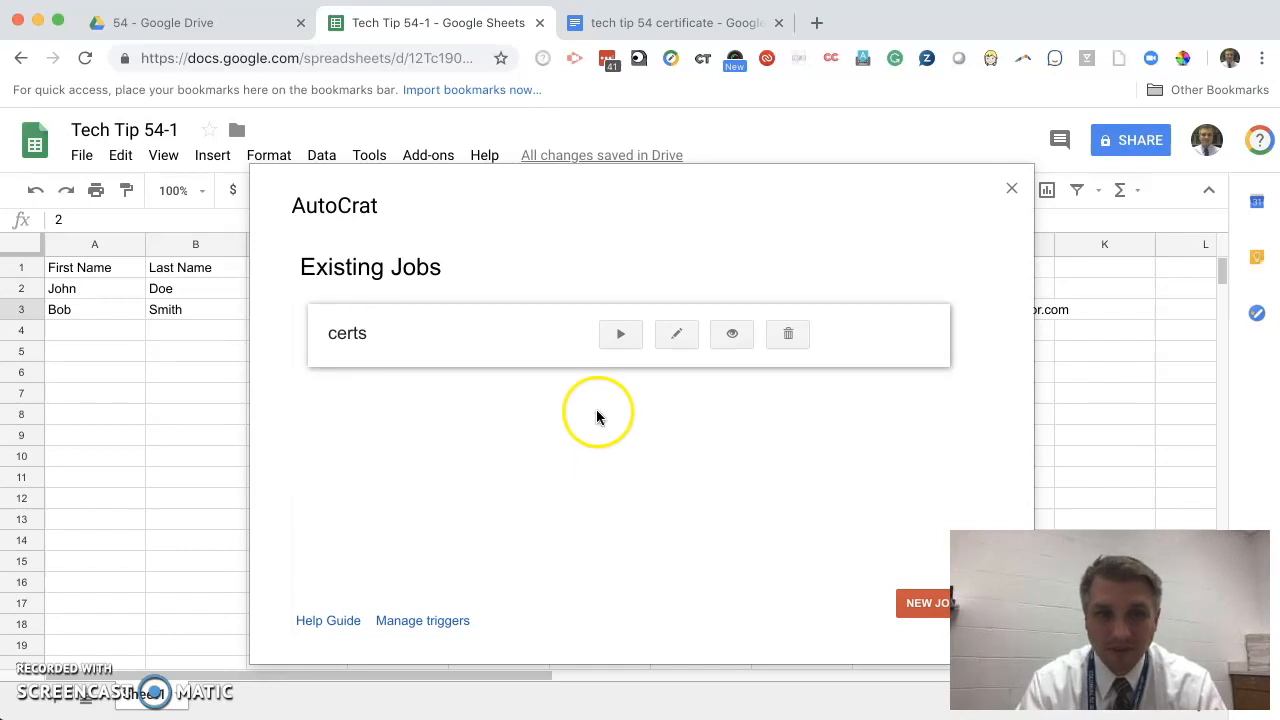
Run the certs merge job and check the Document Merge Status entries of both attendee rows
{"action": "left_click", "coordinate": [615, 337]}
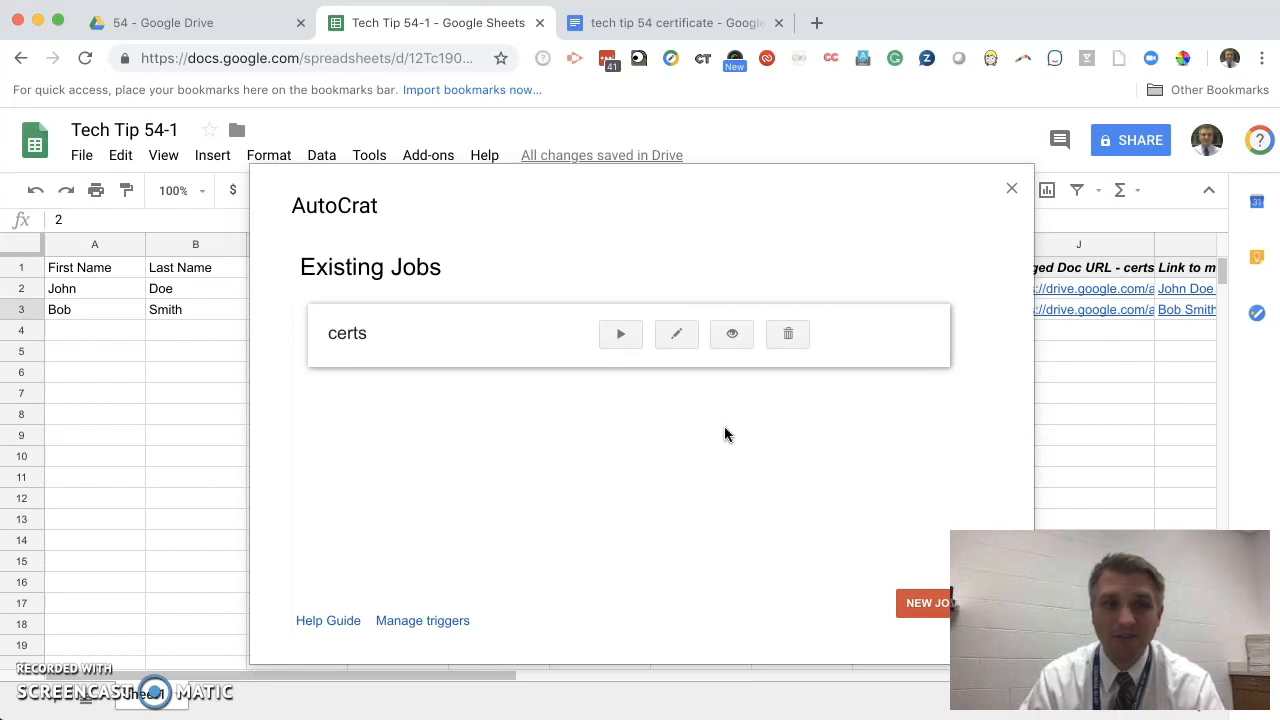
{"action": "left_click", "coordinate": [1011, 189]}
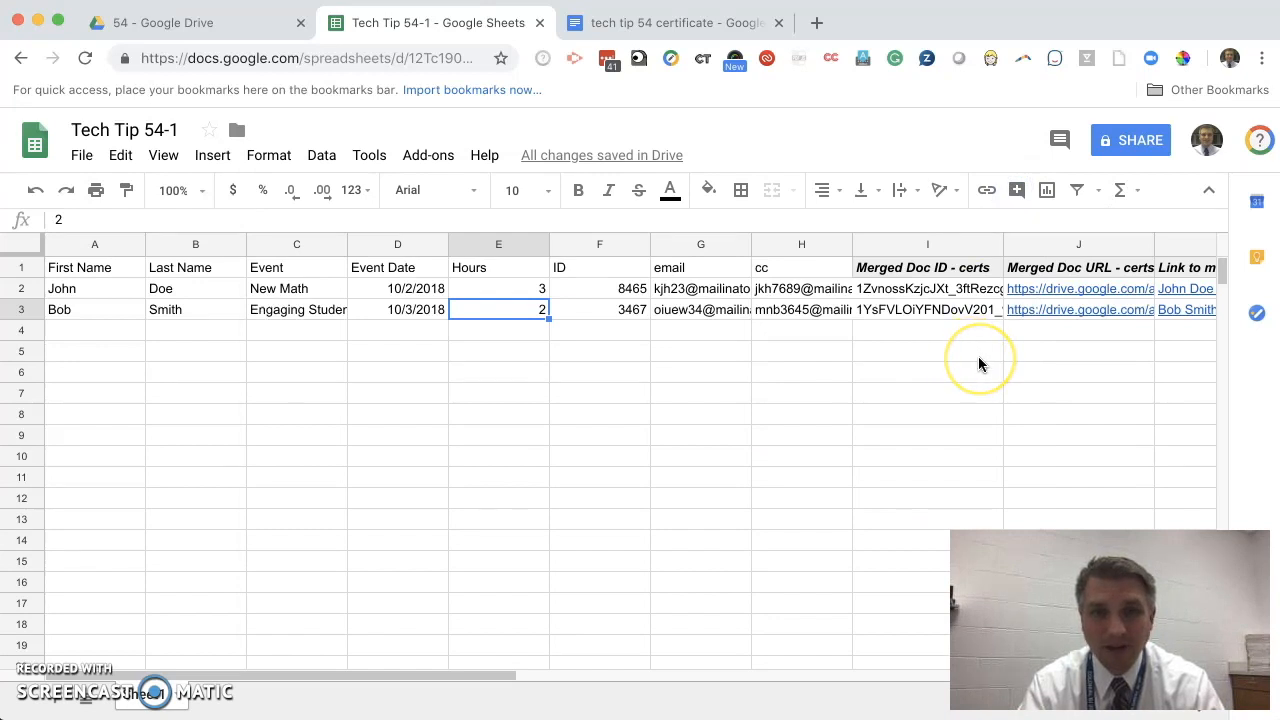
{"action": "scroll", "coordinate": [978, 356], "scroll_direction": "right", "scroll_amount": 8}
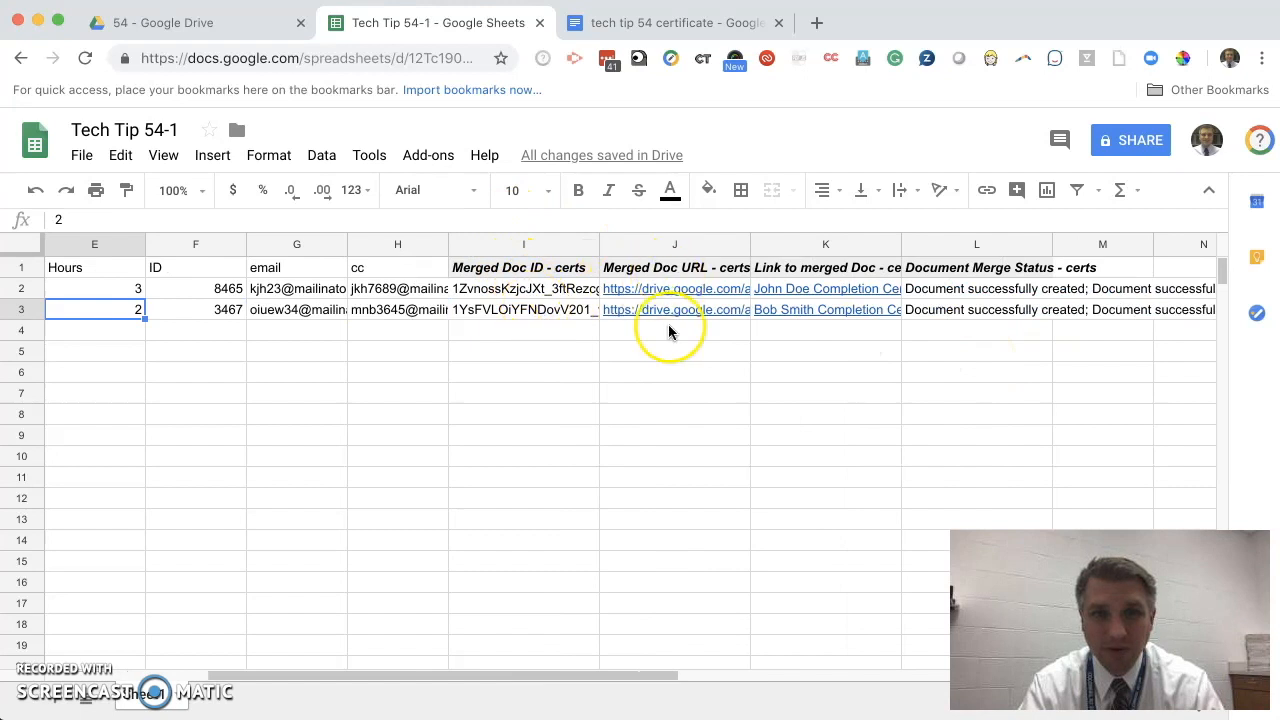
{"action": "left_click", "coordinate": [978, 290]}
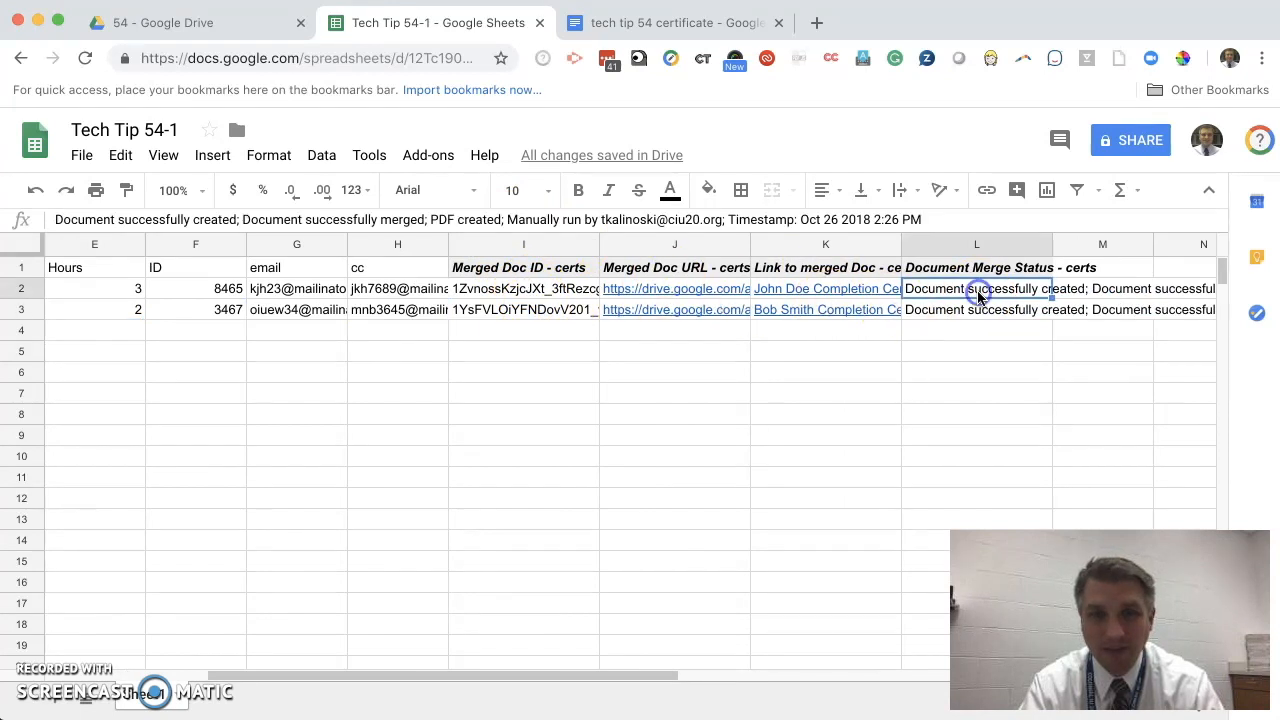
{"action": "left_click", "coordinate": [1020, 311]}
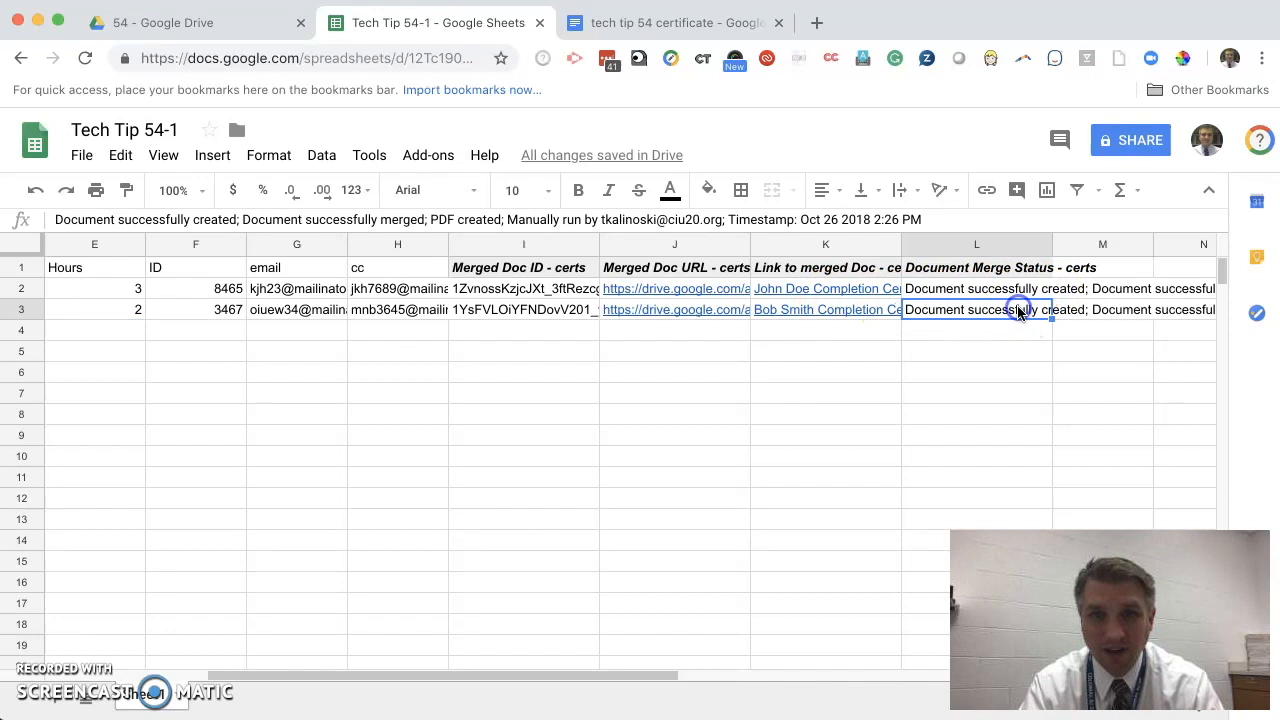
Switch to Google Drive and open the first PDF in the certificates folder
{"action": "left_click", "coordinate": [153, 26]}
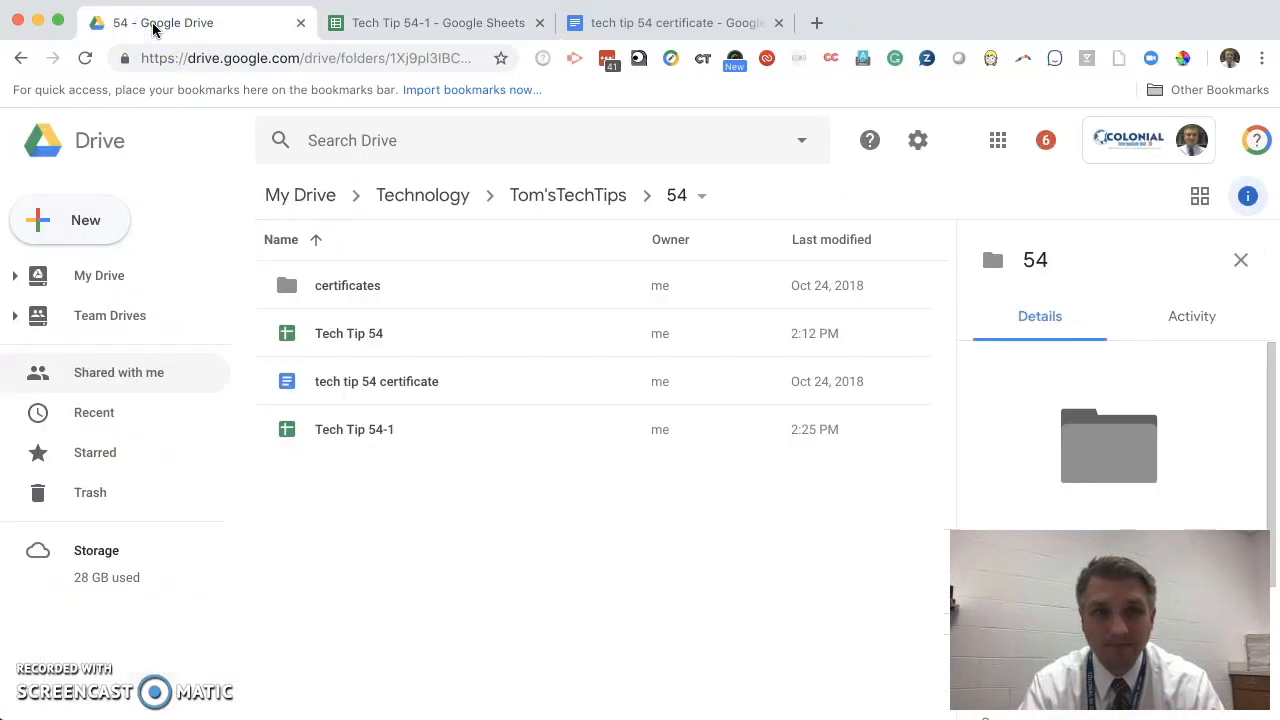
{"action": "double_click", "coordinate": [333, 291]}
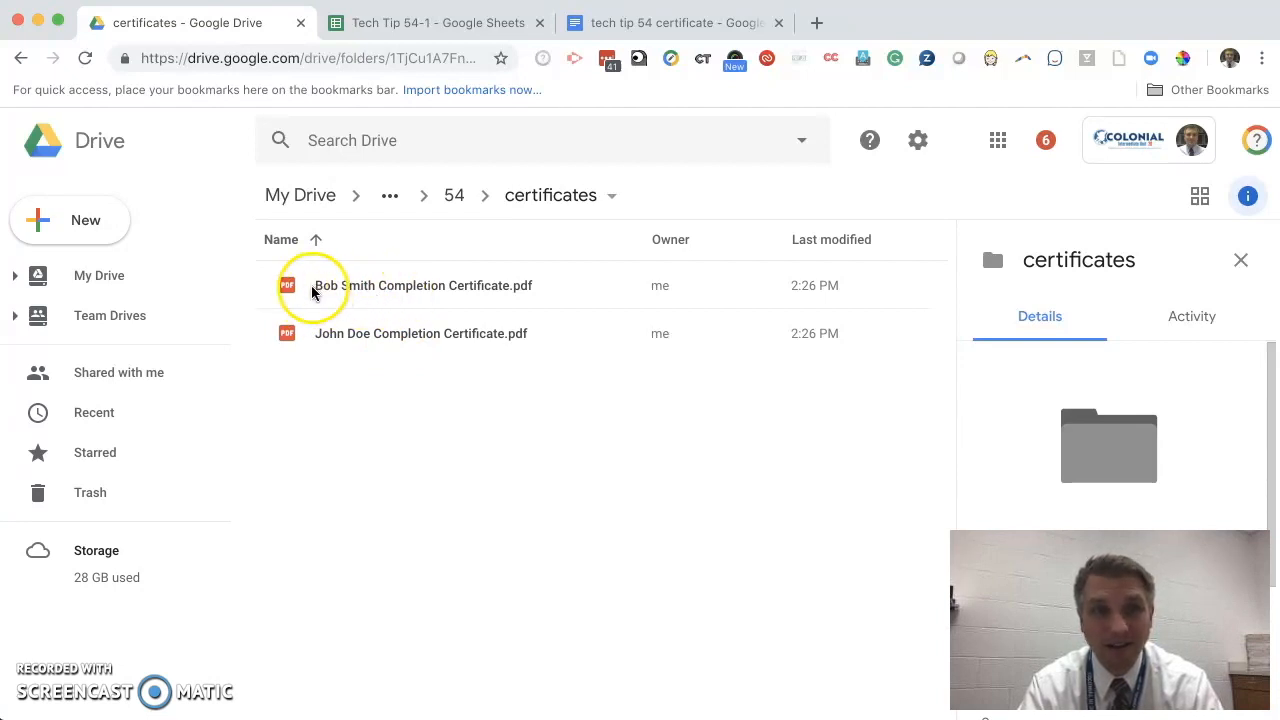
{"action": "double_click", "coordinate": [400, 290]}
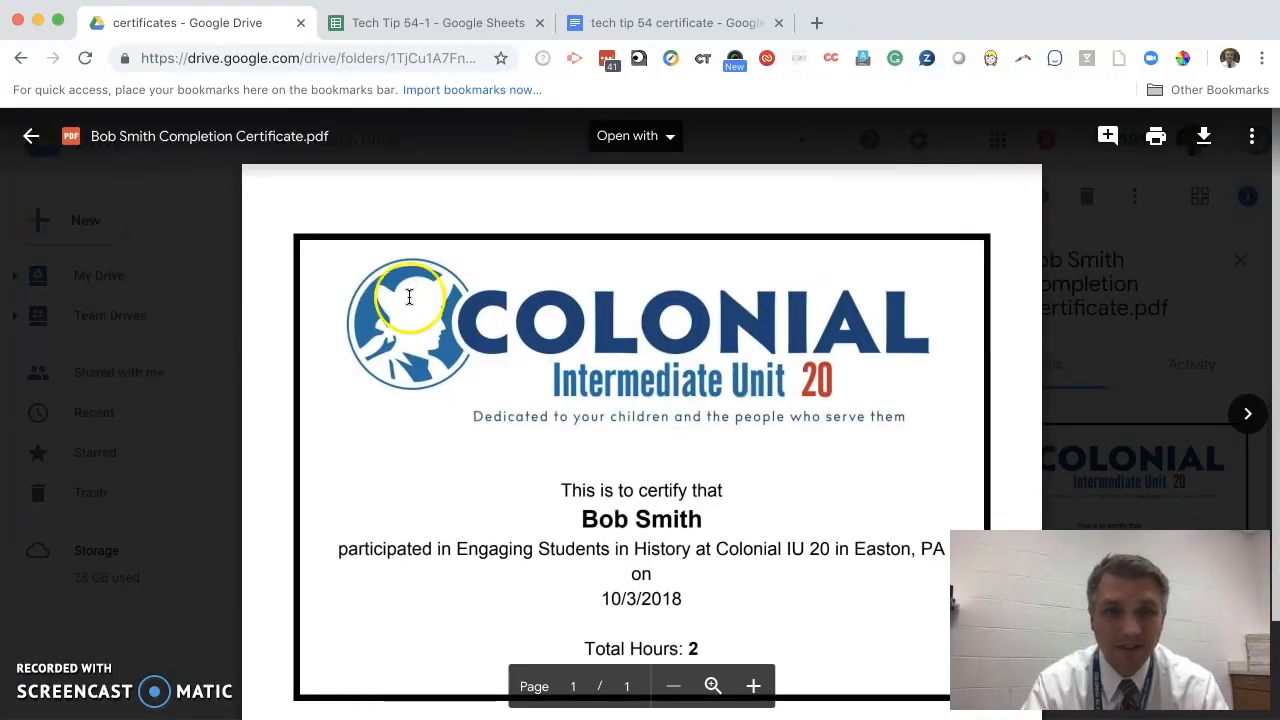
Check the recipient name, event title and event date on the opened certificate
{"action": "left_click_drag", "start_coordinate": [582, 521], "coordinate": [714, 518]}
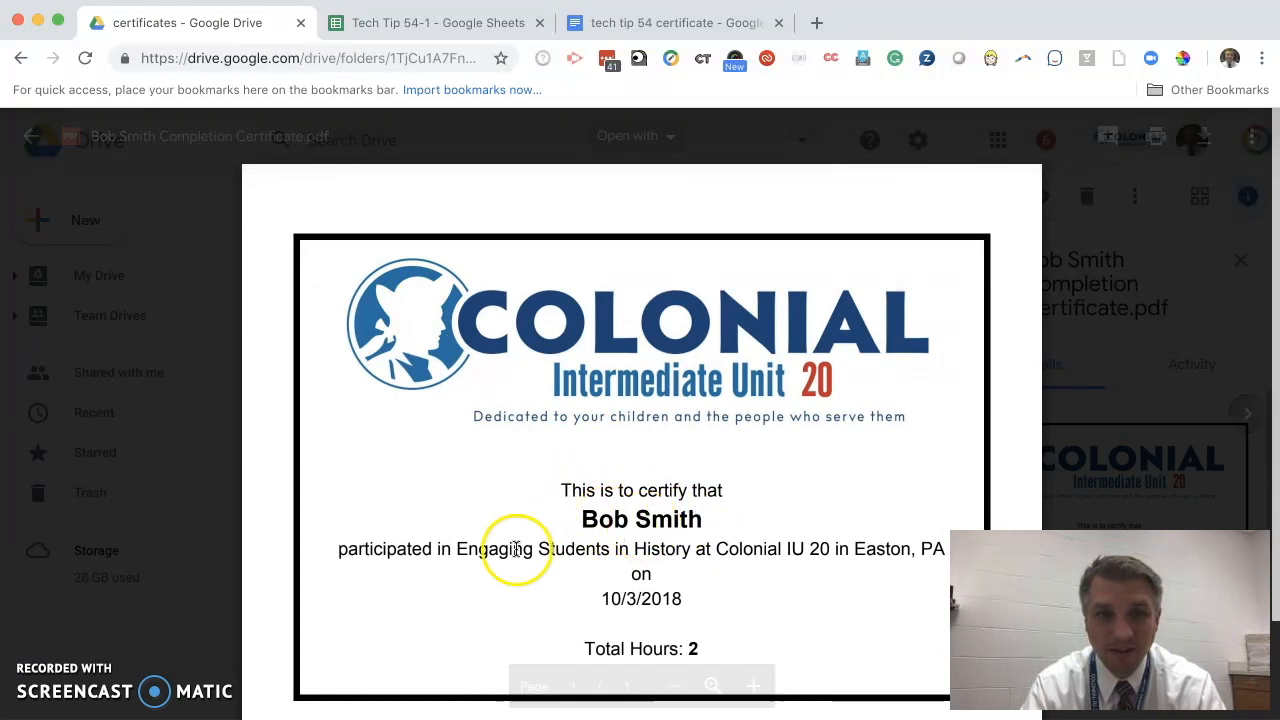
{"action": "left_click_drag", "start_coordinate": [452, 556], "coordinate": [519, 552]}
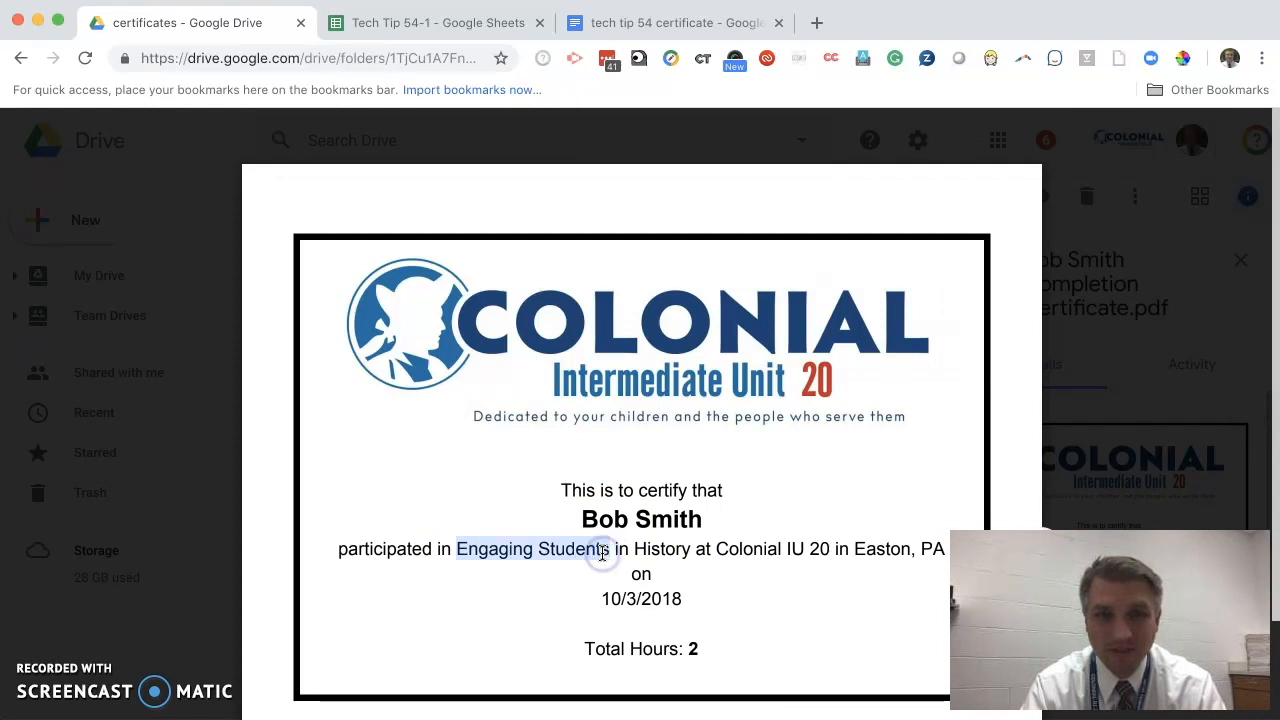
{"action": "left_click", "coordinate": [497, 553]}
{"action": "left_click_drag", "start_coordinate": [460, 550], "coordinate": [680, 550]}
{"action": "left_click", "coordinate": [726, 549]}
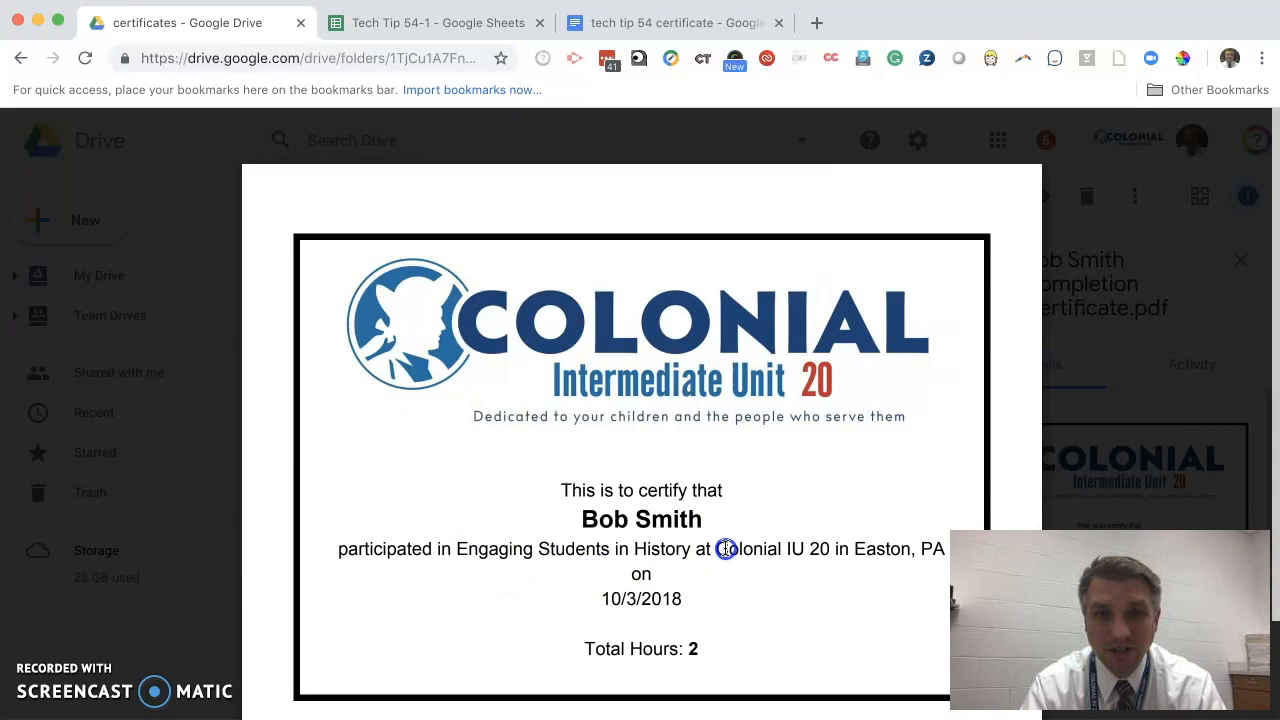
{"action": "left_click", "coordinate": [608, 600]}
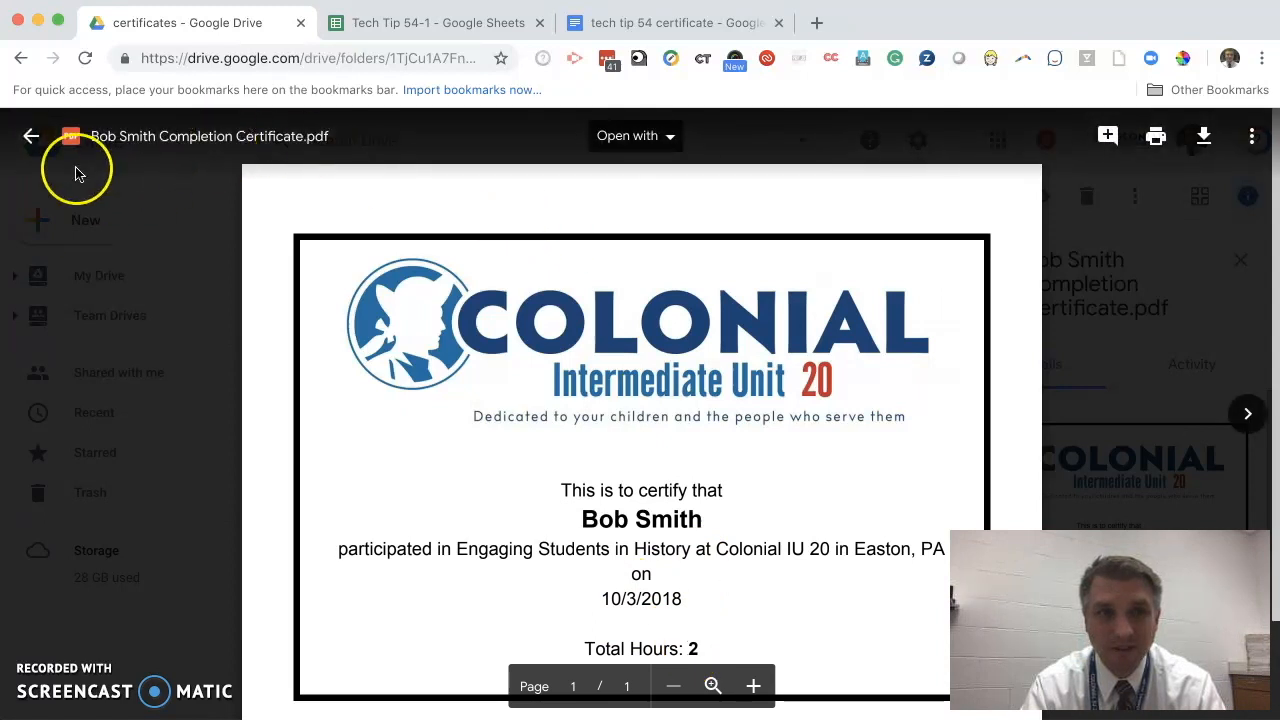
Close the first certificate and open the second PDF in the certificates folder
{"action": "left_click", "coordinate": [31, 136]}
{"action": "double_click", "coordinate": [365, 333]}
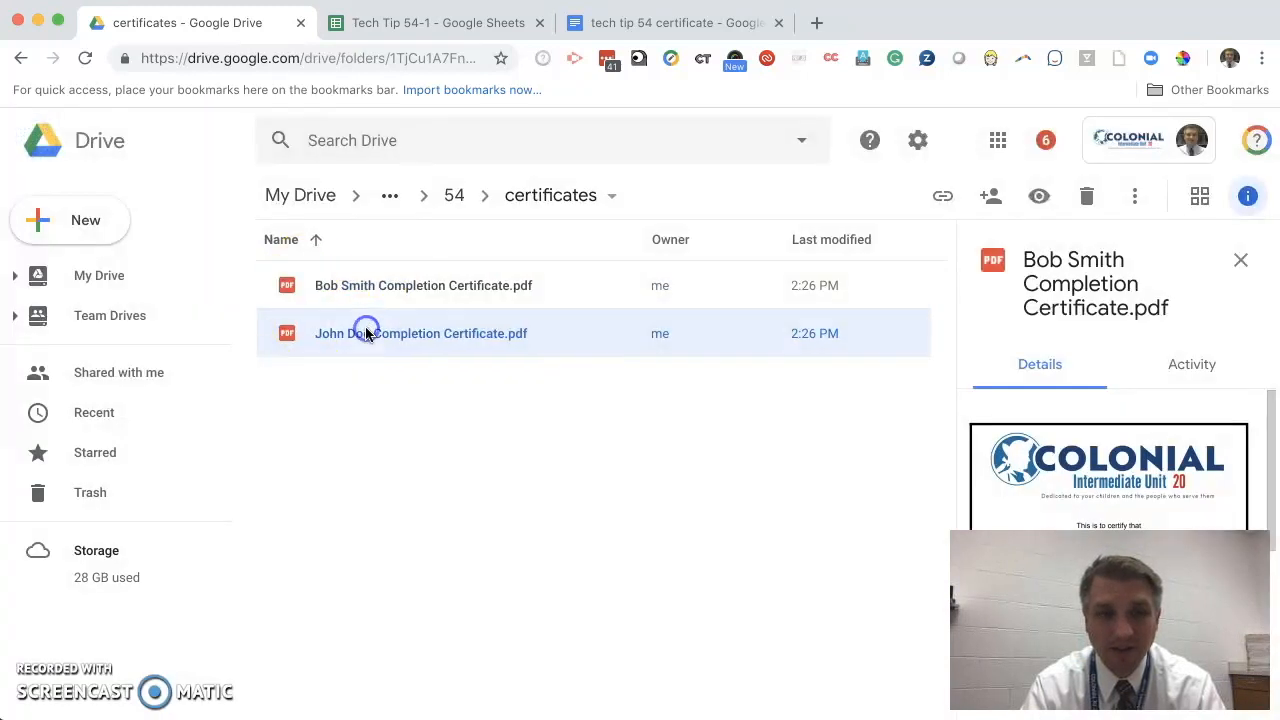